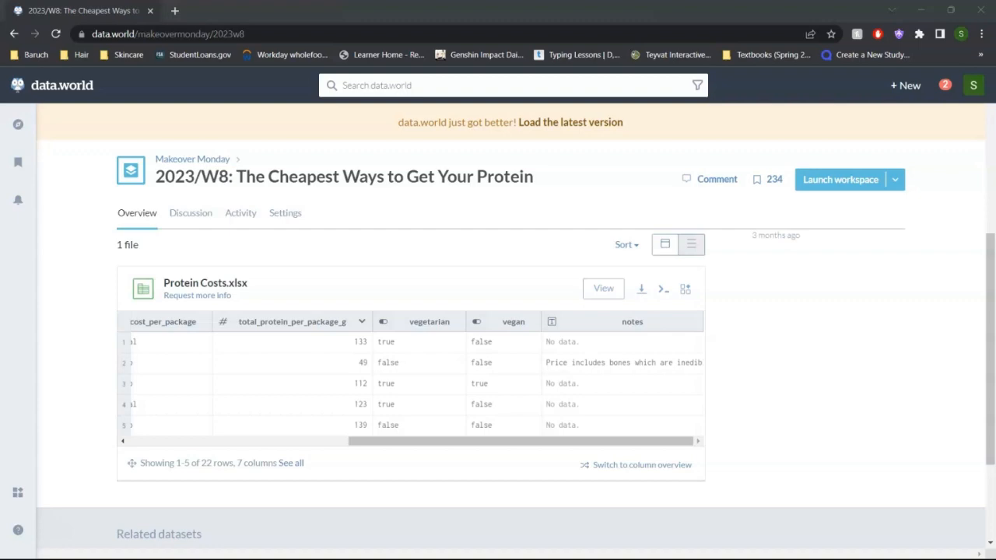
Step: Review the finished chart in Tableau's proteinSource workbook and the source data in the Protein Costs workbook in Excel
mouse_move(108, 555)
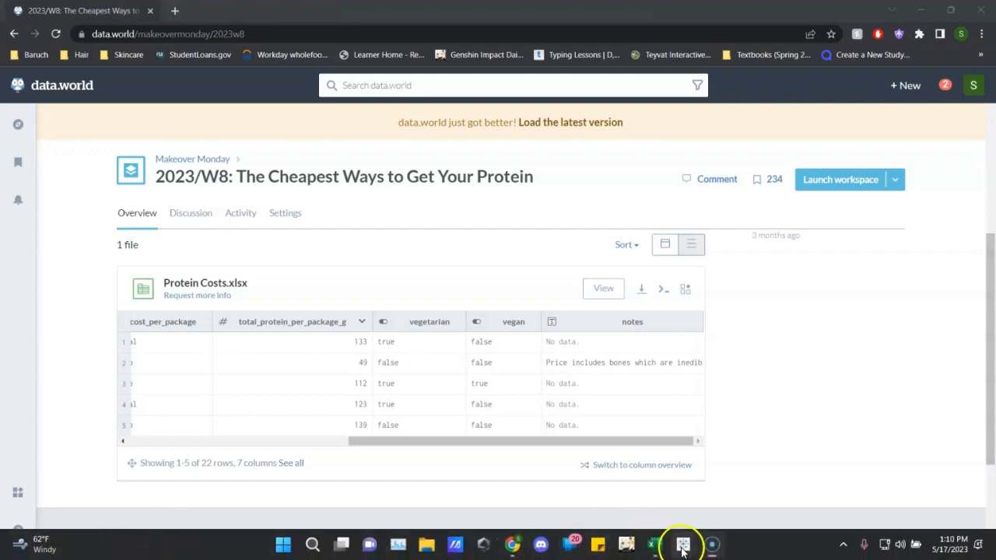
mouse_move(681, 549)
click(640, 493)
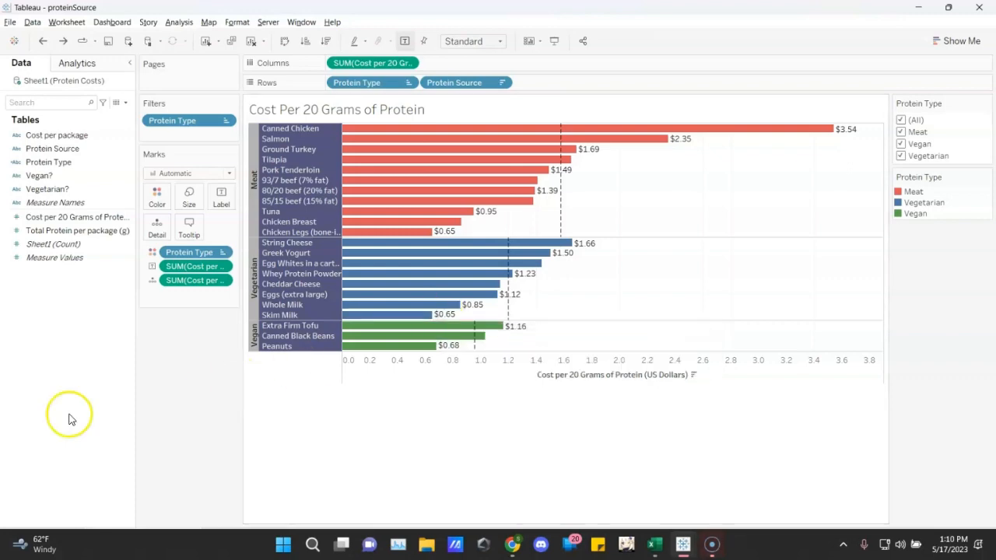
click(918, 7)
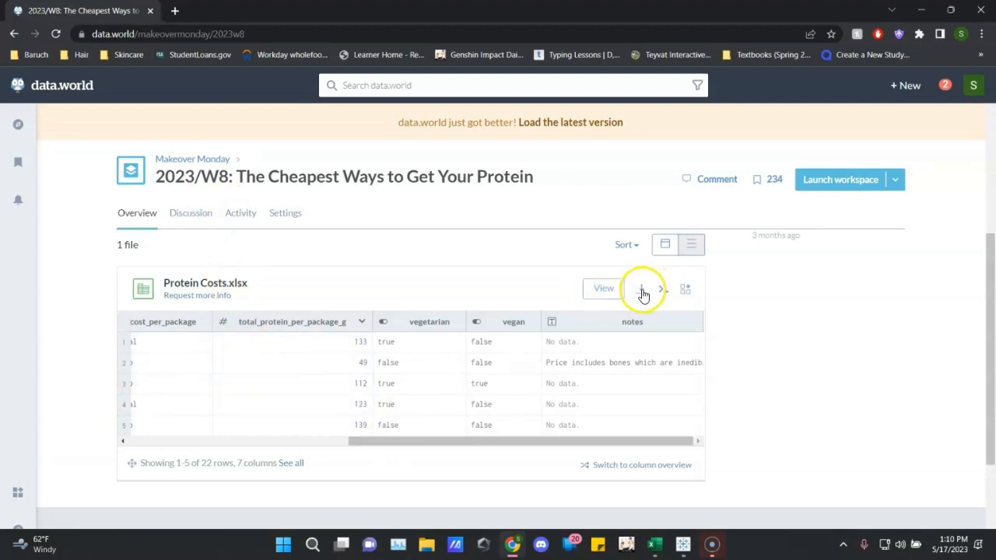
mouse_move(657, 550)
click(661, 493)
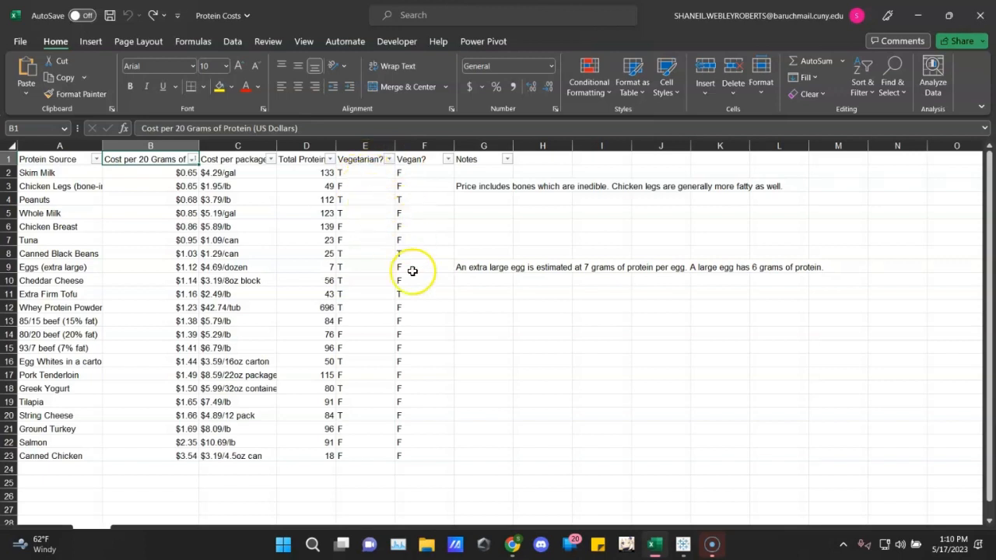
Step: Switch to the empty Book2 workbook in Tableau and connect it to the Protein Costs Microsoft Excel file
mouse_move(685, 553)
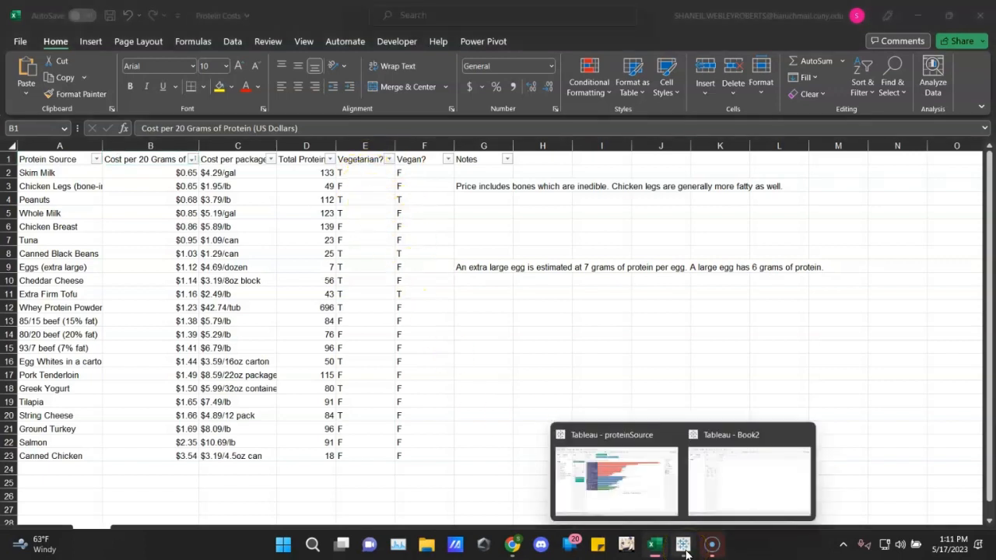
click(737, 498)
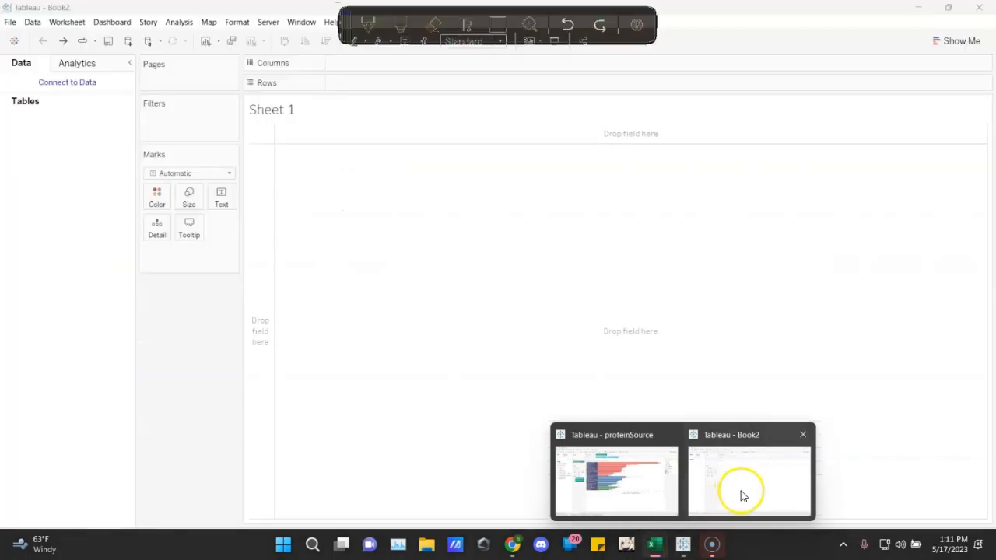
click(64, 84)
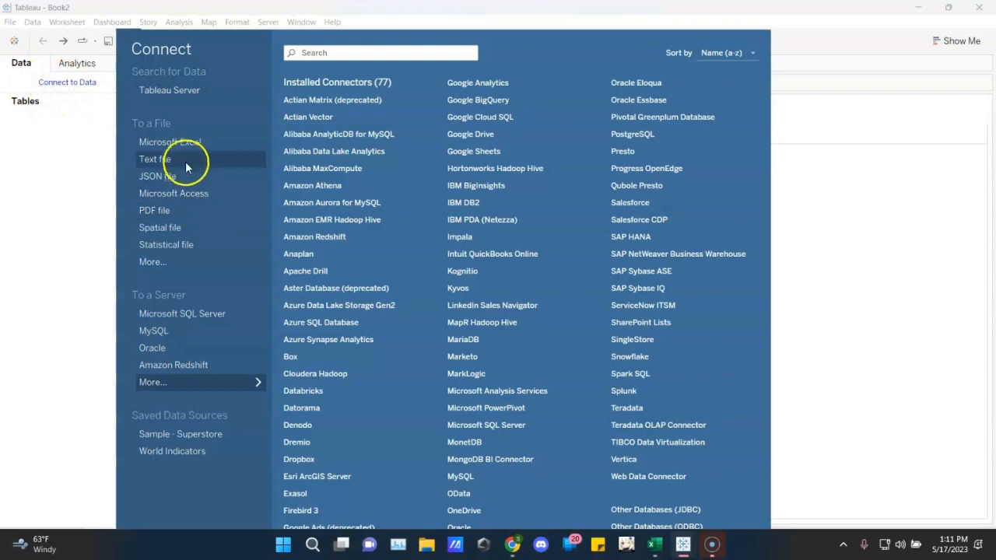
click(187, 142)
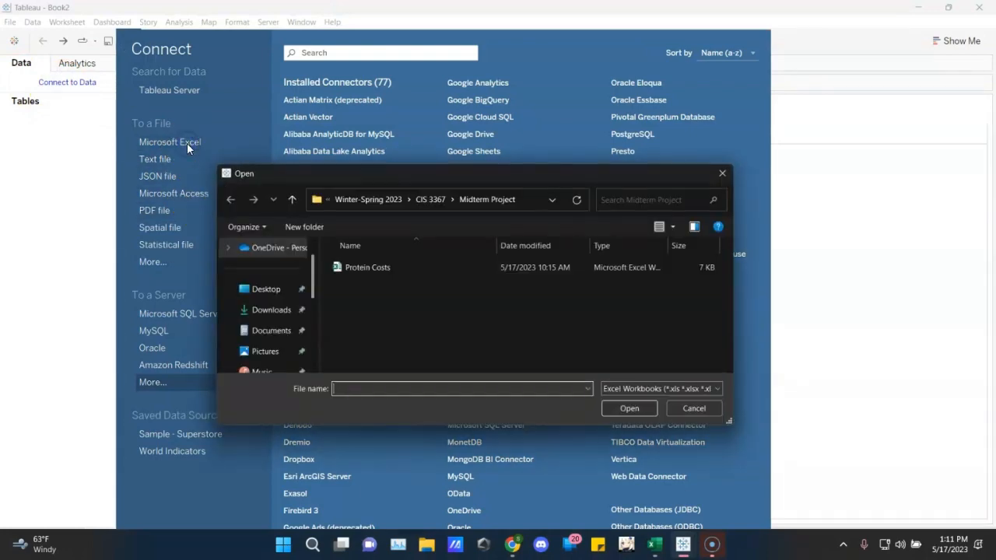
click(413, 267)
click(629, 408)
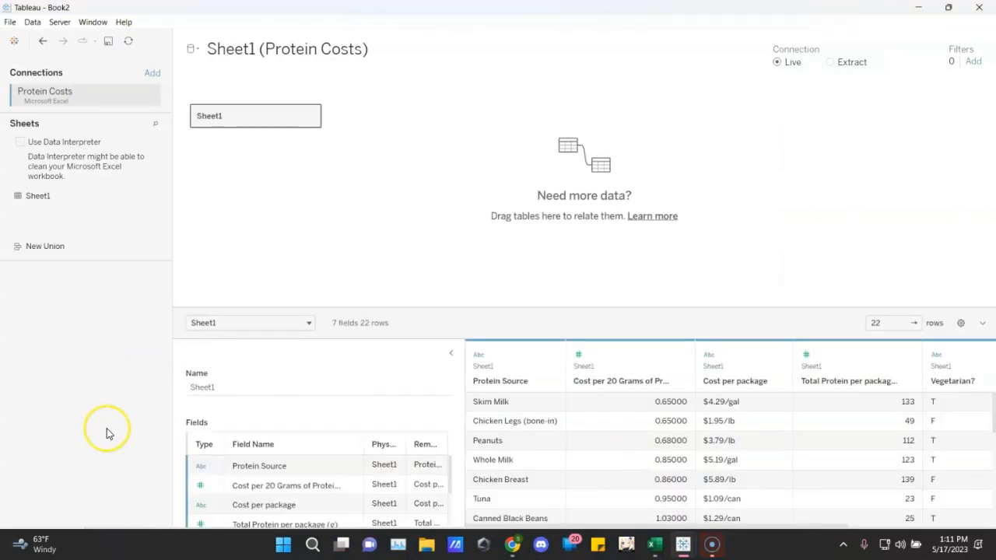
Step: Go from the data source page to the blank Sheet 1 worksheet
key(super)
key(super)
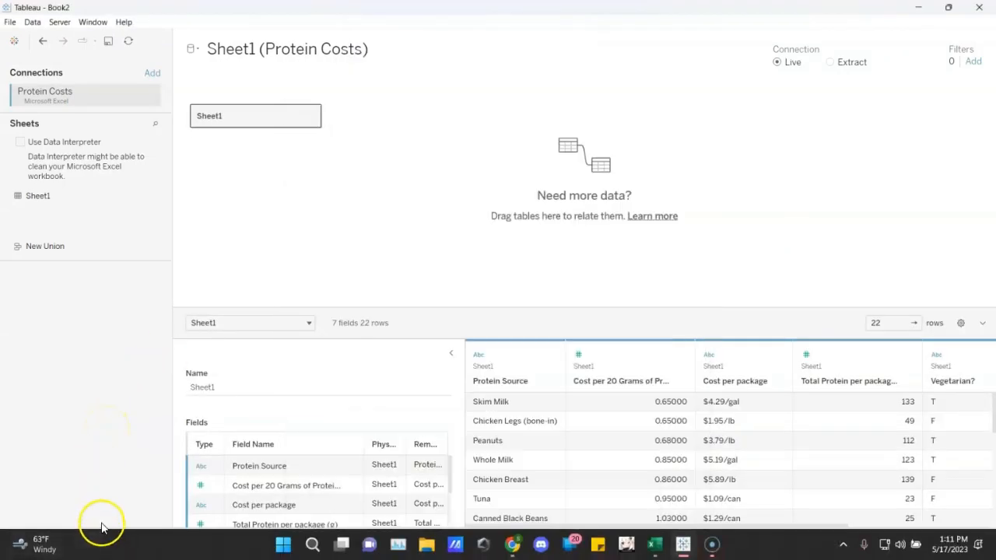
key(super)
key(super)
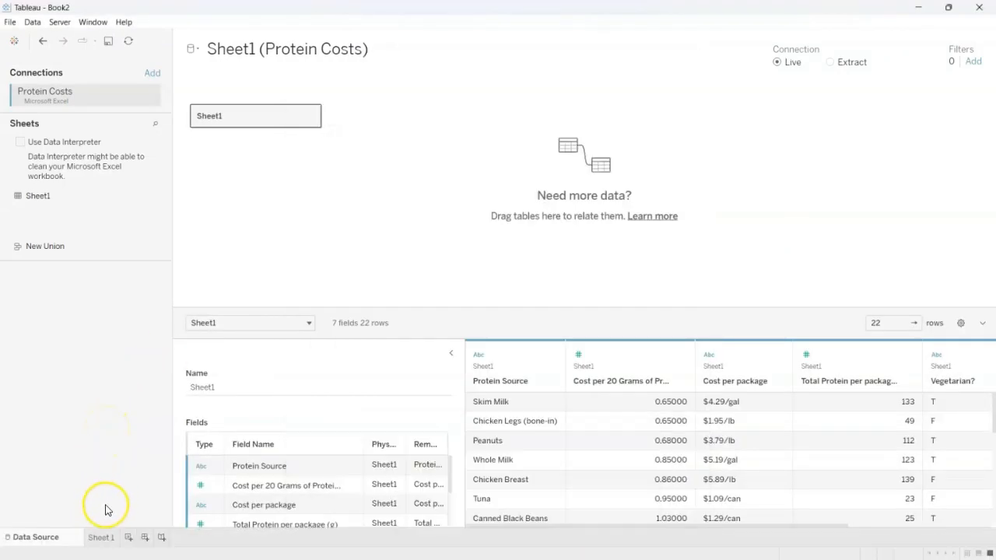
key(super)
key(super)
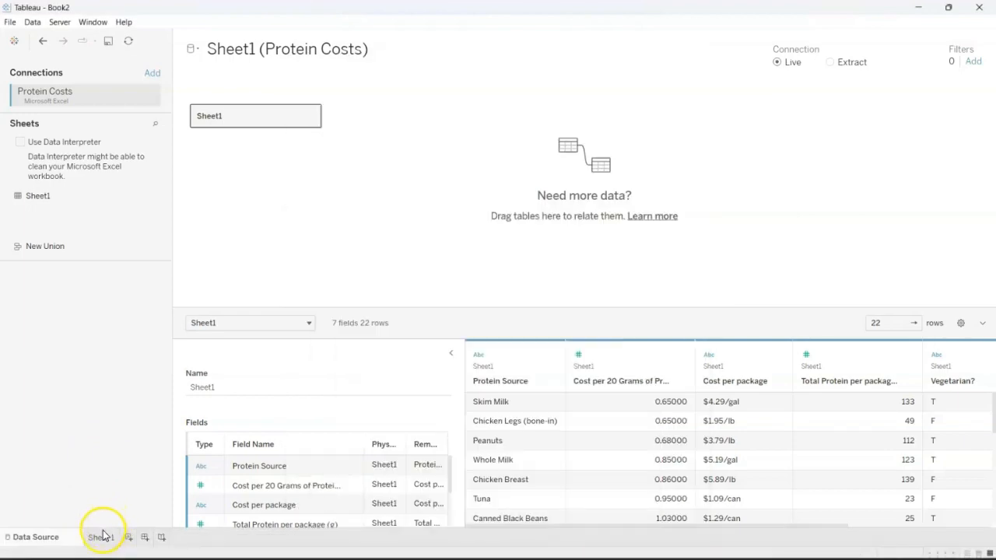
click(101, 534)
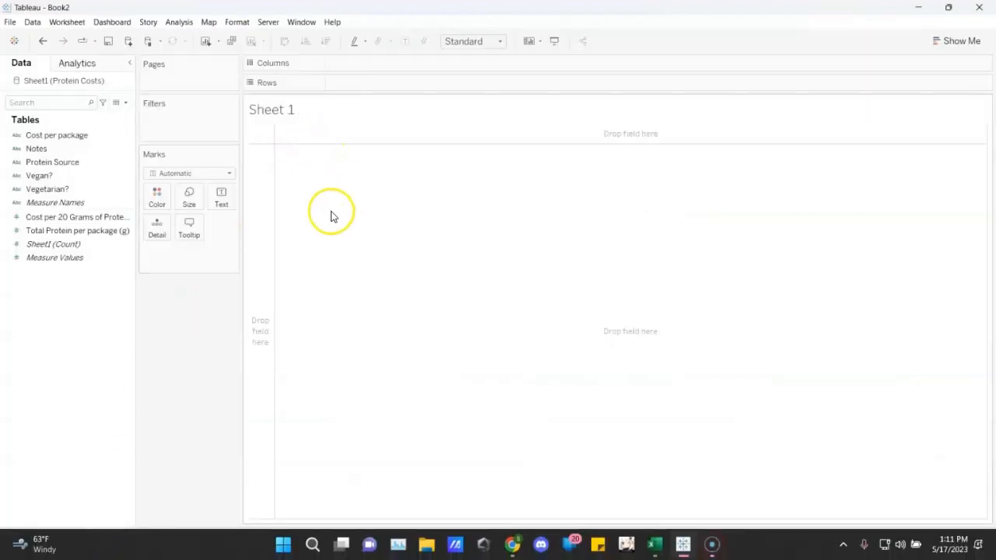
Step: Build a bar chart with Protein Source on rows and Cost per 20 Grams of Protein on columns
click(53, 164)
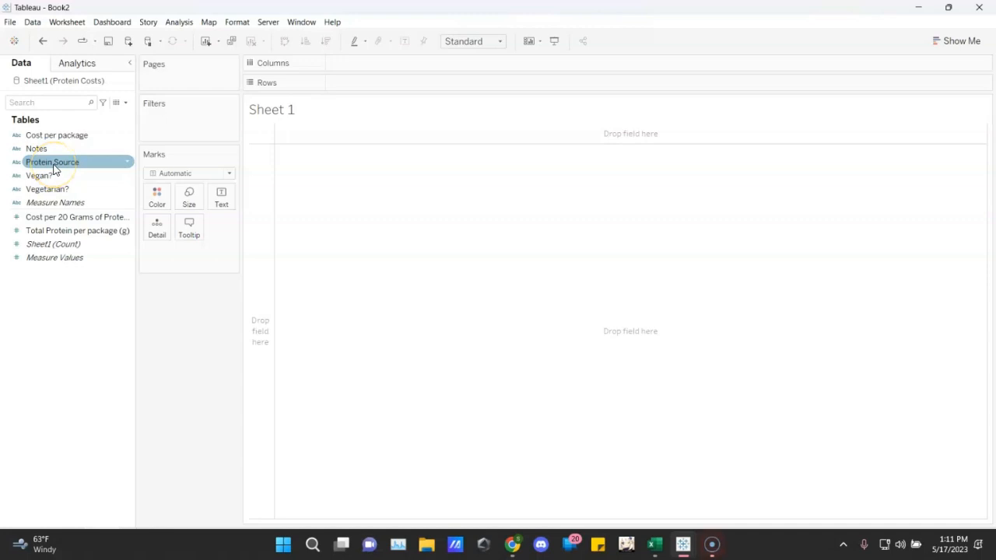
drag(54, 170, 396, 90)
click(56, 217)
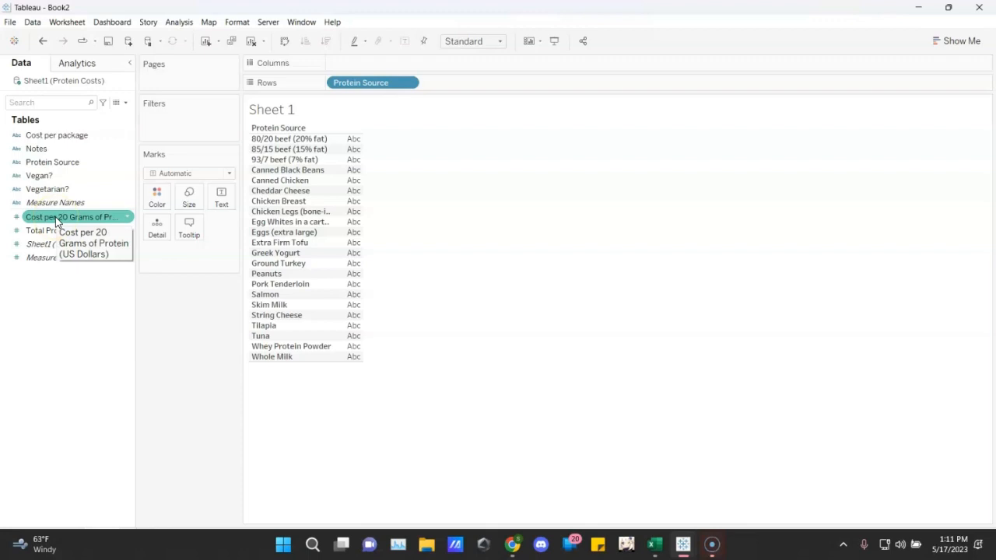
drag(55, 220, 376, 64)
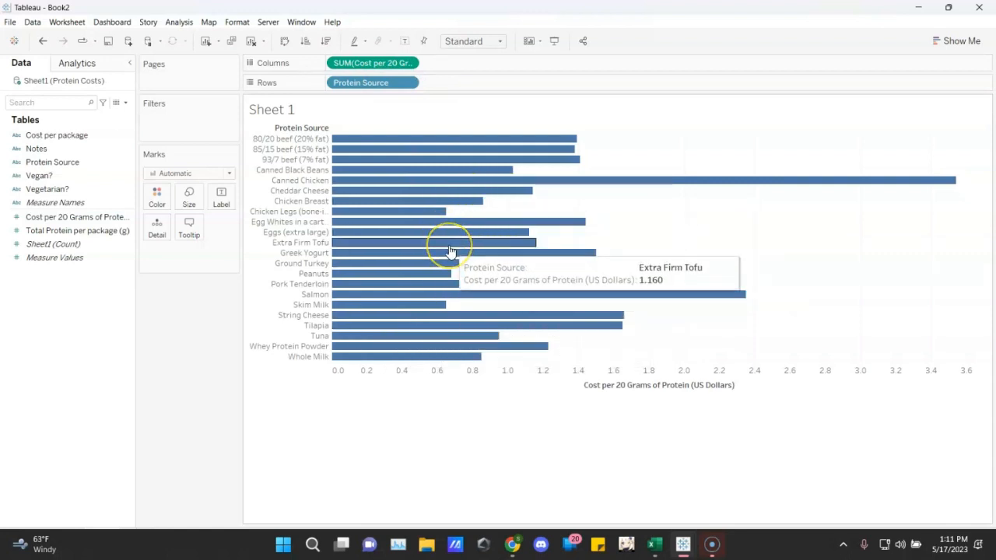
click(433, 371)
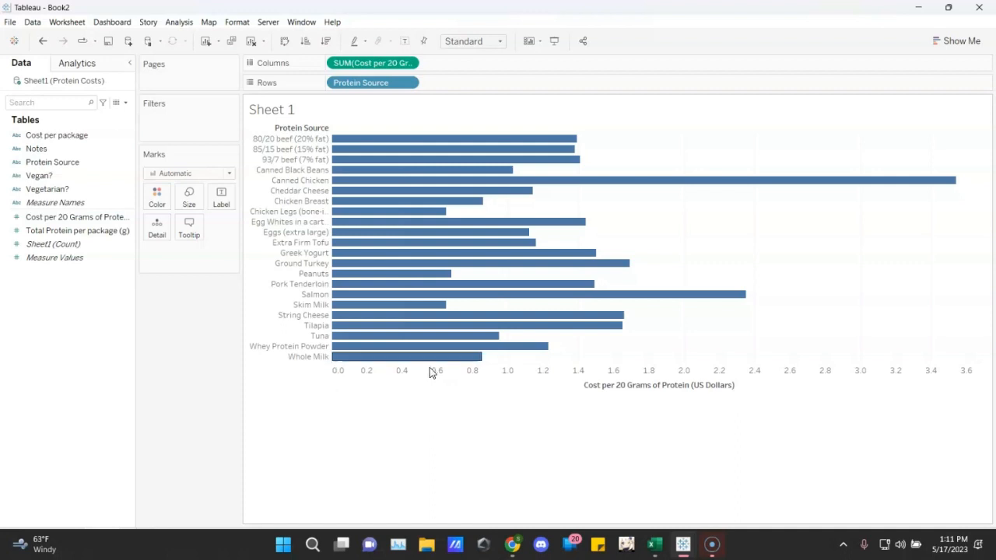
Step: Create a new calculated field and name it Protein Types
right_click(56, 328)
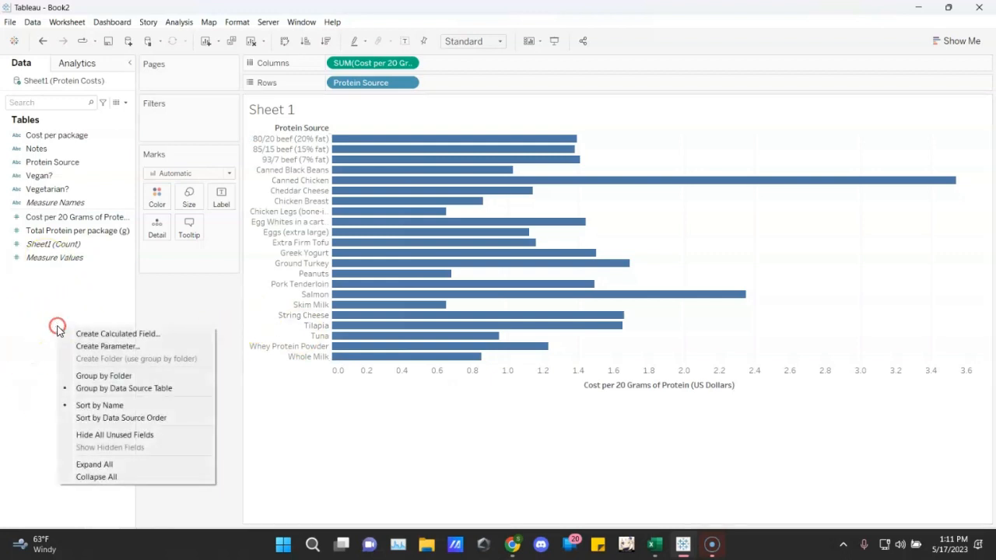
click(129, 337)
text(p)
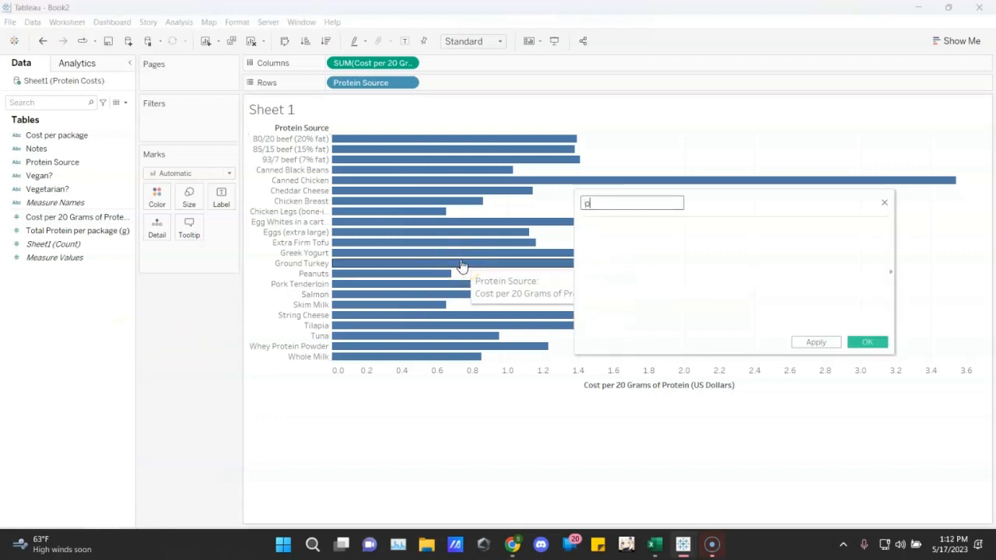
key(BackSpace)
text(Protein Types)
click(623, 234)
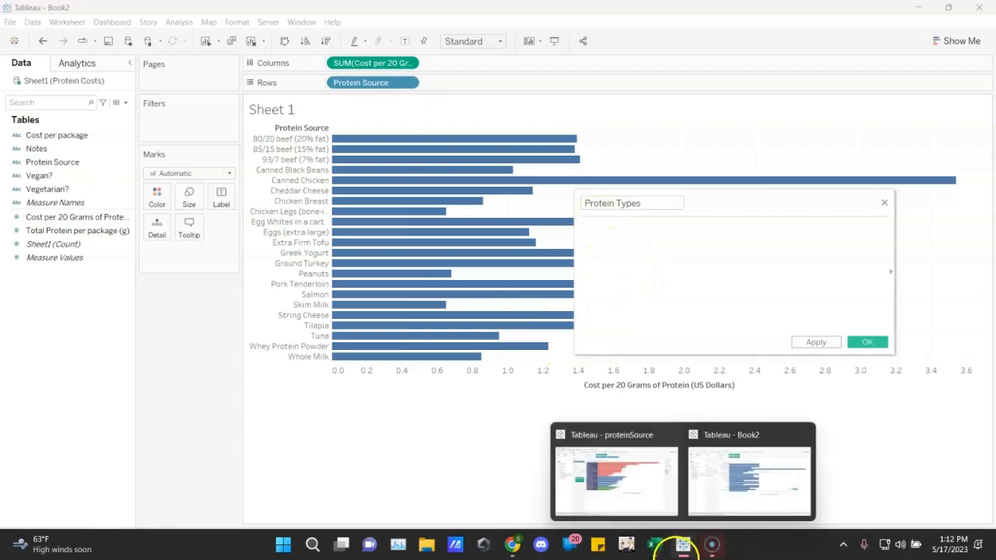
Step: Check how the Vegetarian? and Vegan? columns are coded in the Protein Costs workbook in Excel, and return to the calculation in Tableau
mouse_move(658, 550)
click(662, 496)
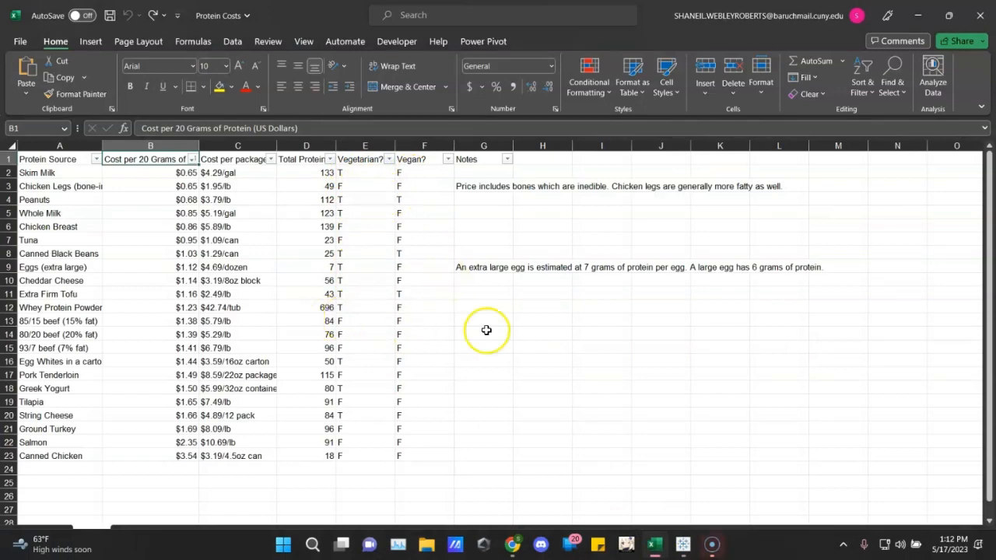
click(918, 14)
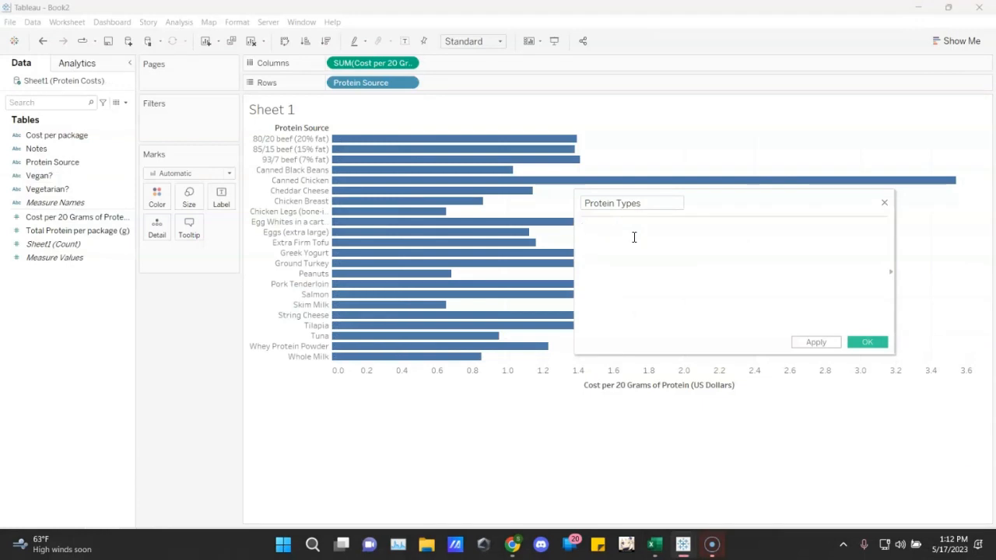
Step: Enter the first formula branch, IF [Vegetarian?] = 'T' AND [Vegan?] ='T' THEN 'Vegan', and begin an ELSEIF line
text(IF [Veg)
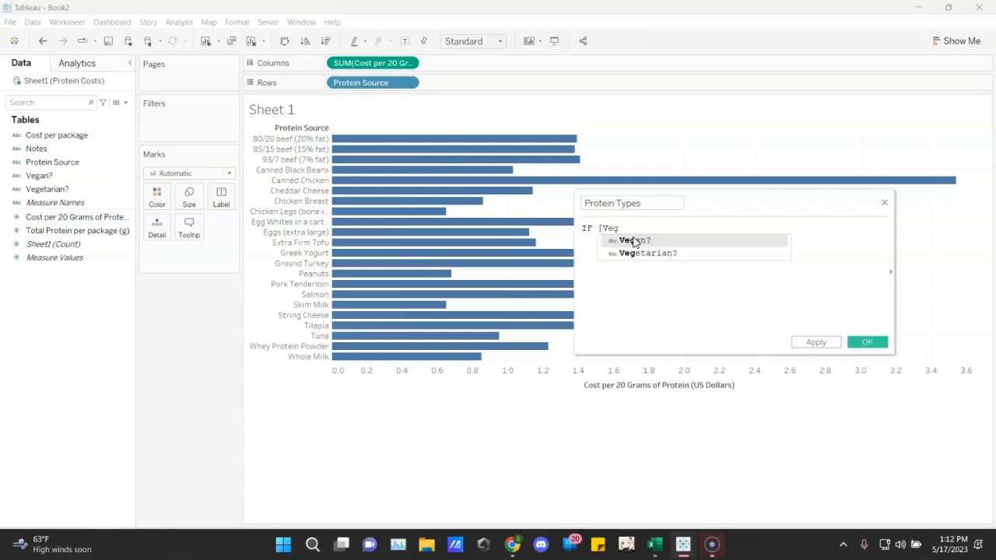
key(Down)
key(Return)
text(= 'T')
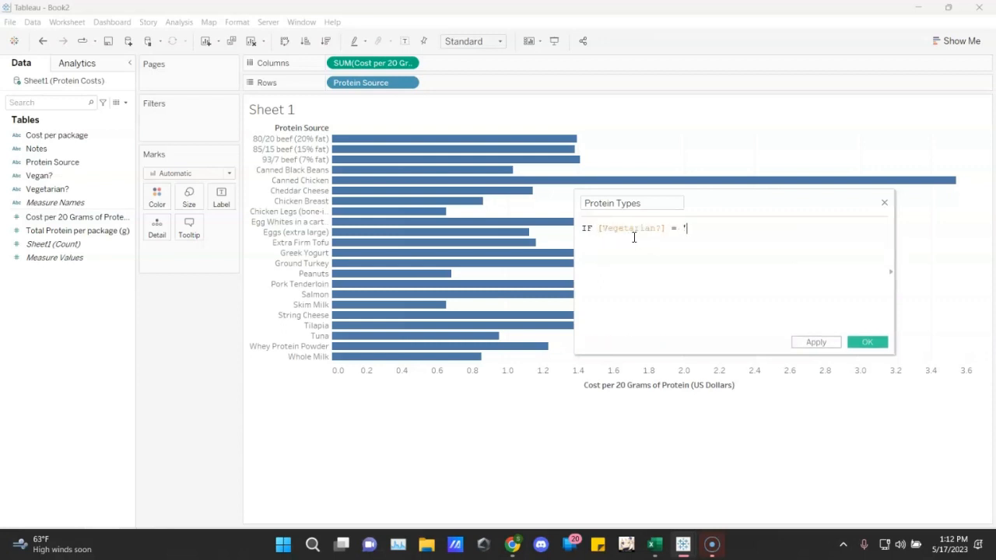
text( AND)
text( 'V)
key(BackSpace)
key(BackSpace)
text([V)
key(Return)
text(='T' THEN 'Vegan' ELSEIF)
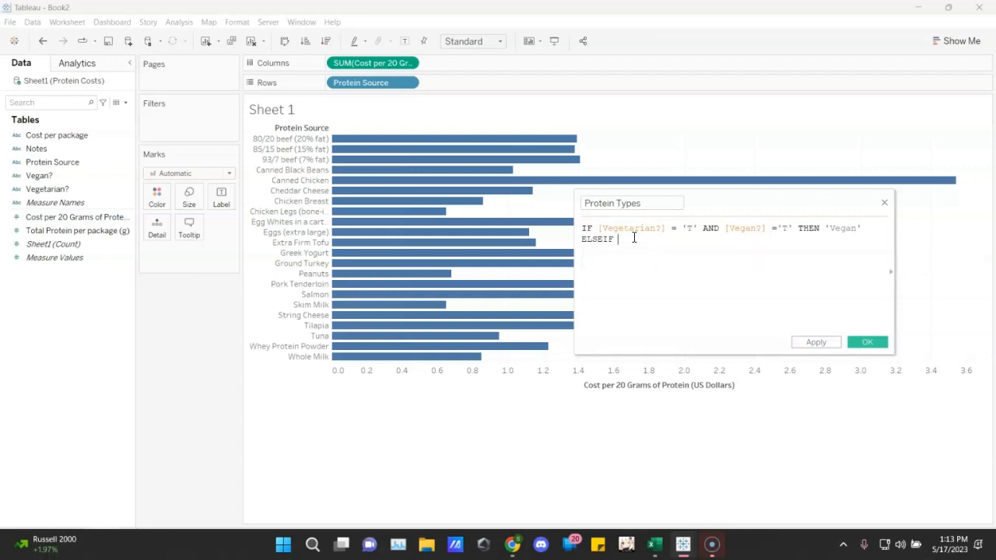
Step: Complete the ELSEIF branch with [Vegetarian?] = 'T' AND [Vegan?] = 'F' THEN 'Vegetarian'
text( [V)
key(Down)
key(Return)
text(= 'T' AND [V)
key(Return)
text(= 'F)
key(BackSpace)
text(F' THEN ')
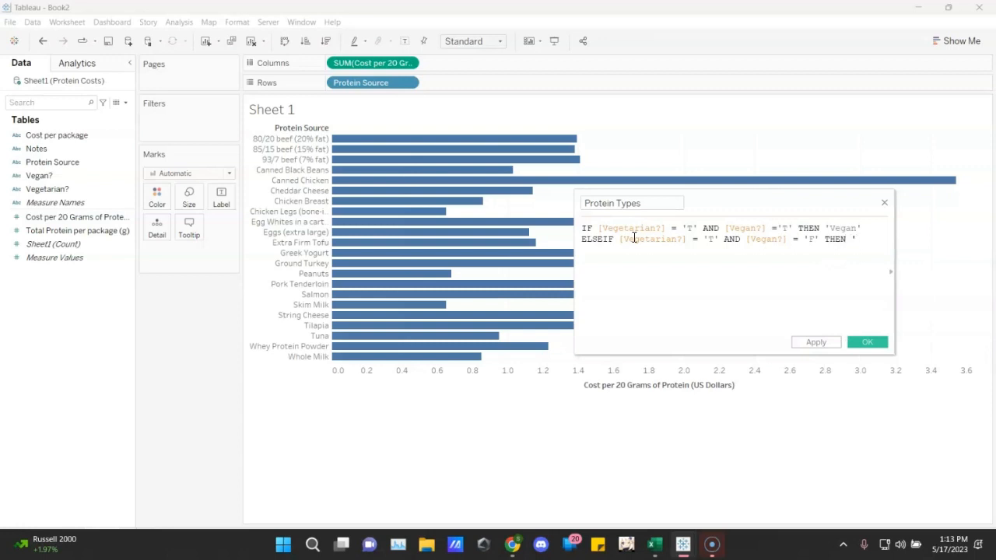
text(Vege)
text(tari)
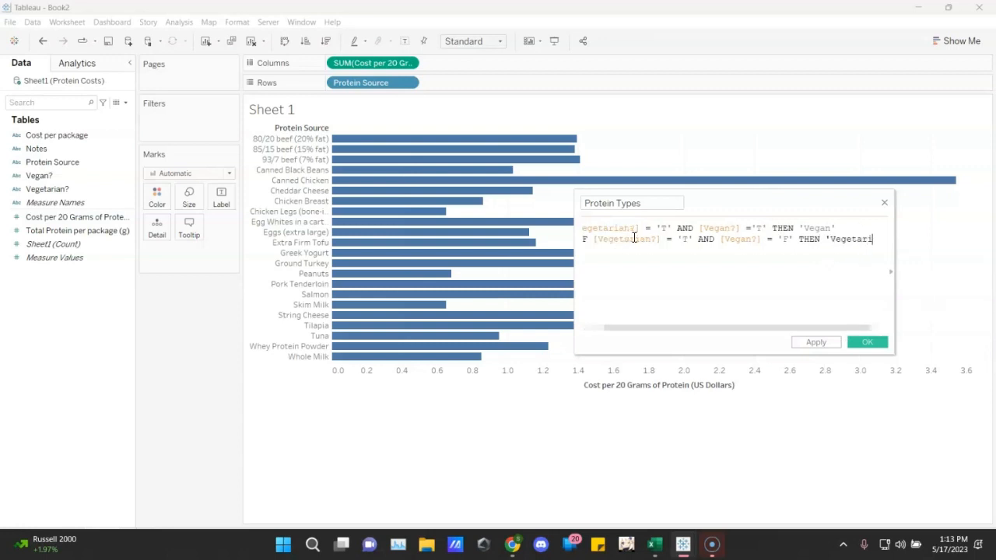
text(an?] = ')
Step: Finish the formula with ELSE 'Meat' and END, and save the Protein Types calculated field
key(Return)
text(E)
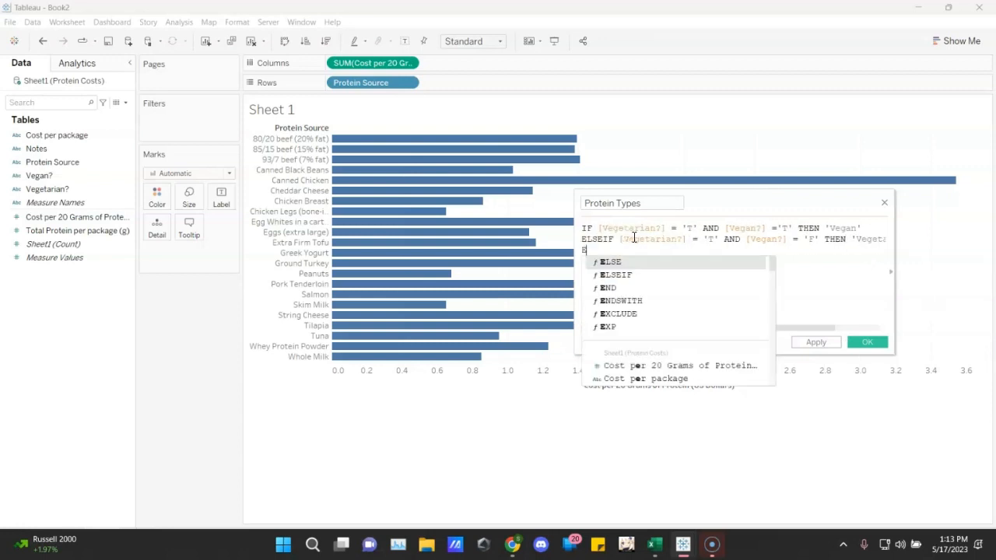
text(LSE)
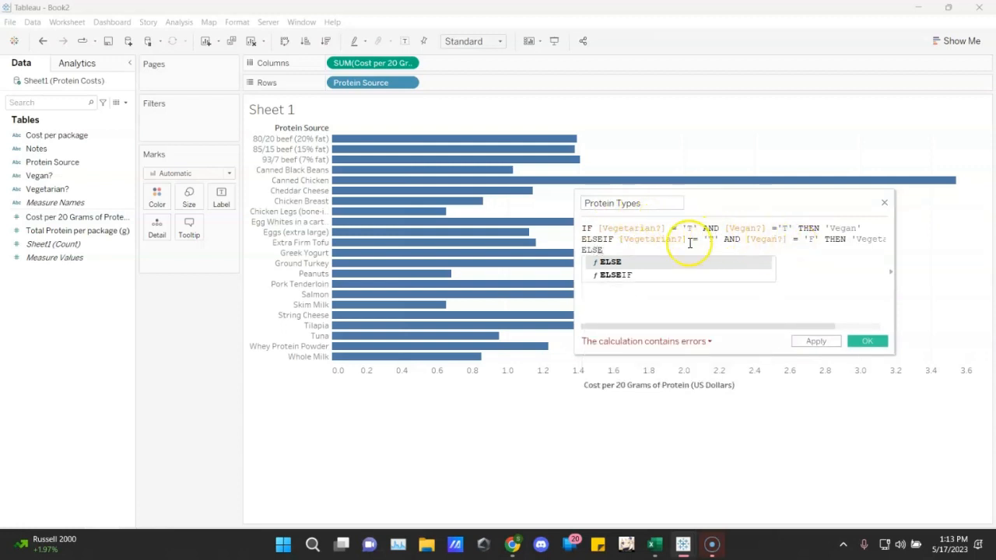
text( 'Meat)
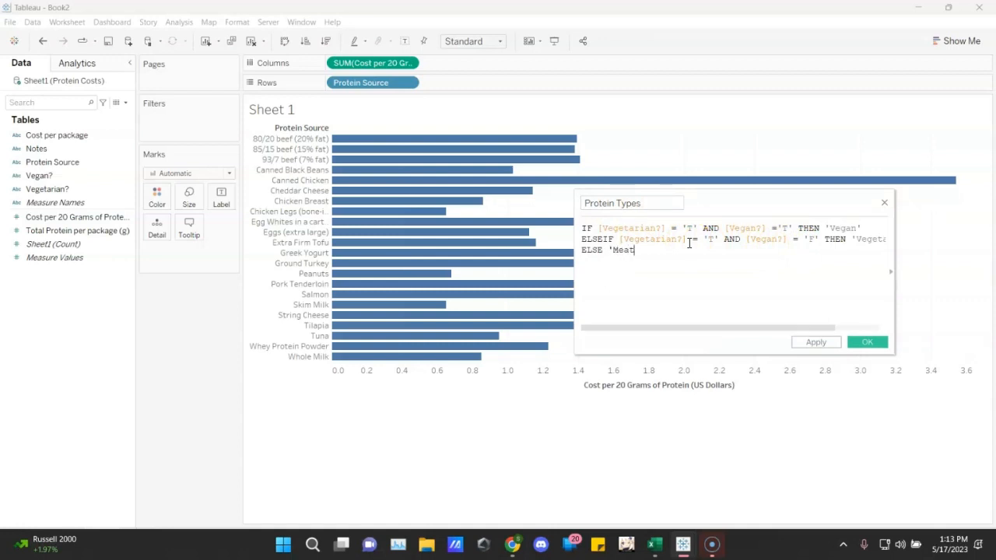
text(' END)
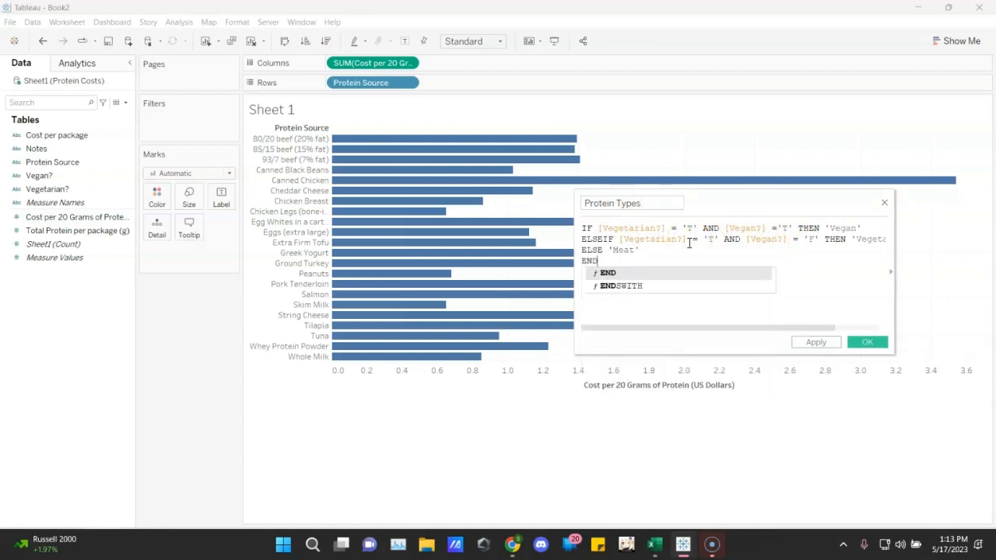
key(Escape)
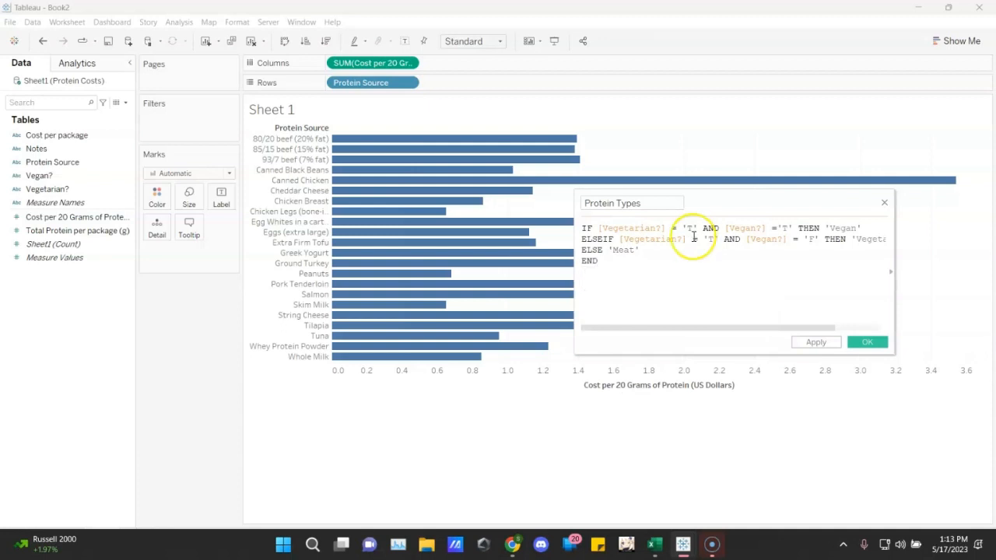
click(863, 342)
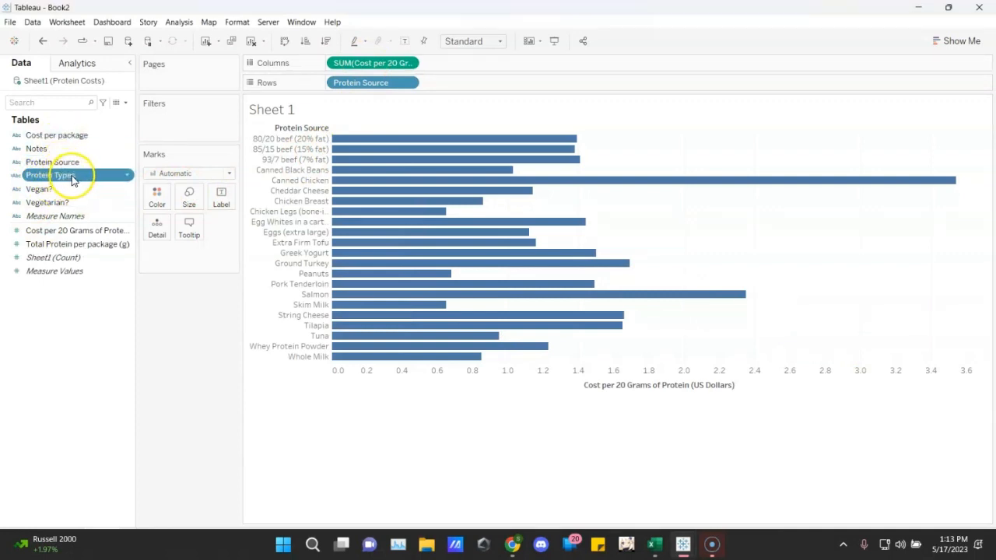
Step: Group the bars by protein type by placing Protein Types before Protein Source on rows
drag(69, 177, 330, 83)
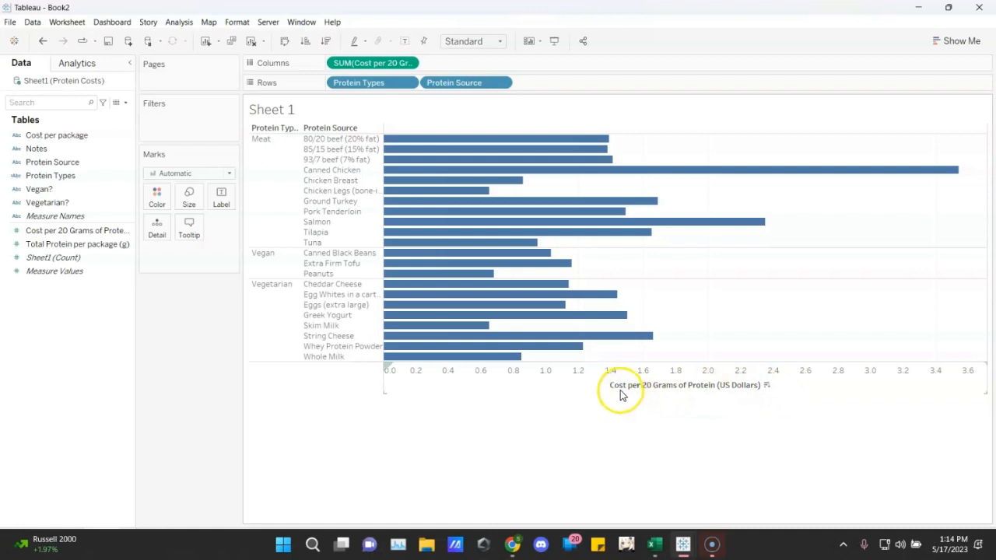
click(647, 390)
click(649, 416)
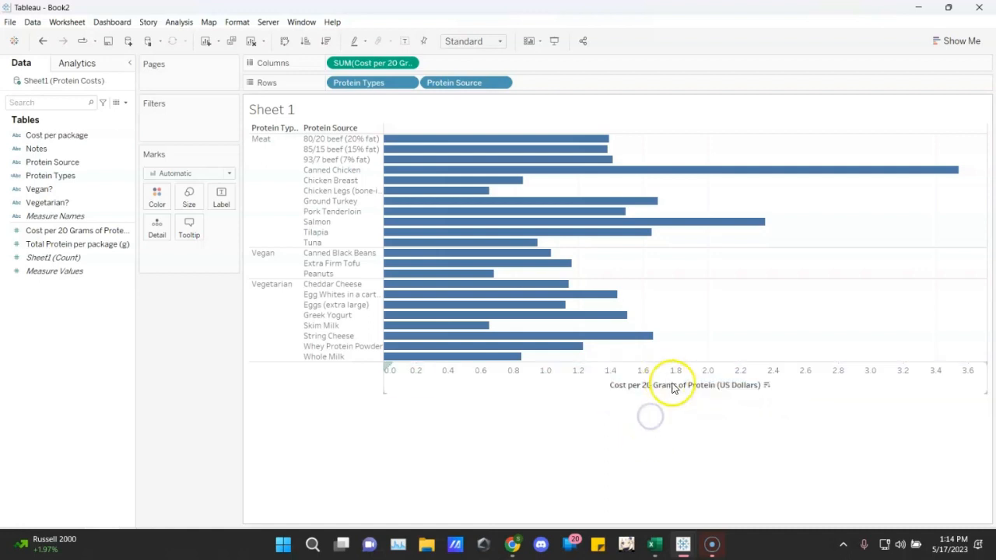
Step: Sort the protein sources by descending cost within each group and colour the bars by Protein Types
click(767, 387)
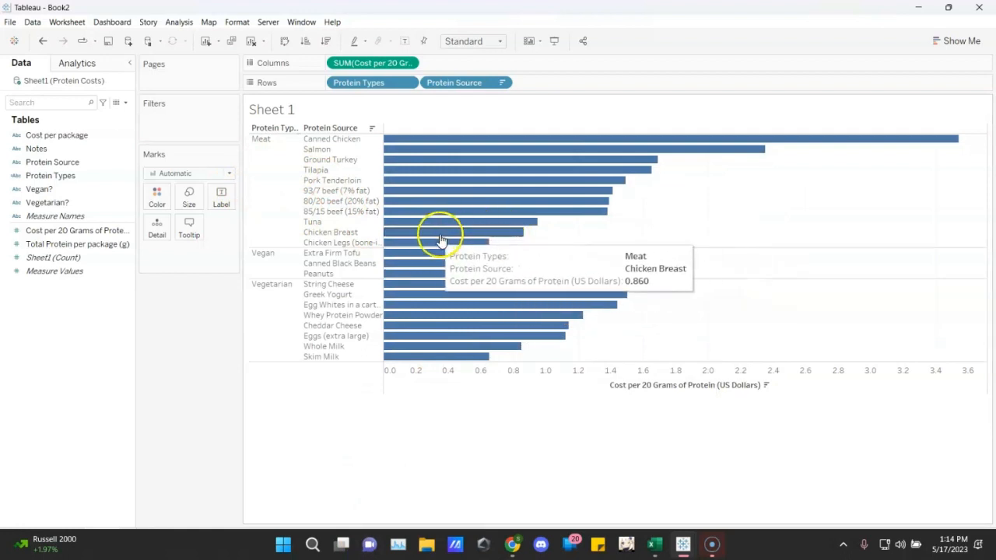
click(54, 176)
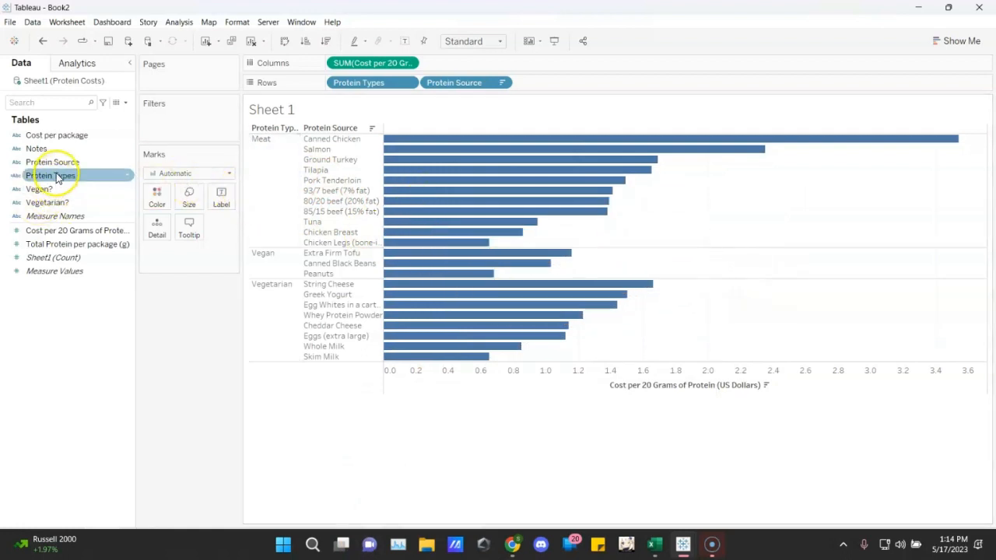
drag(43, 178, 155, 204)
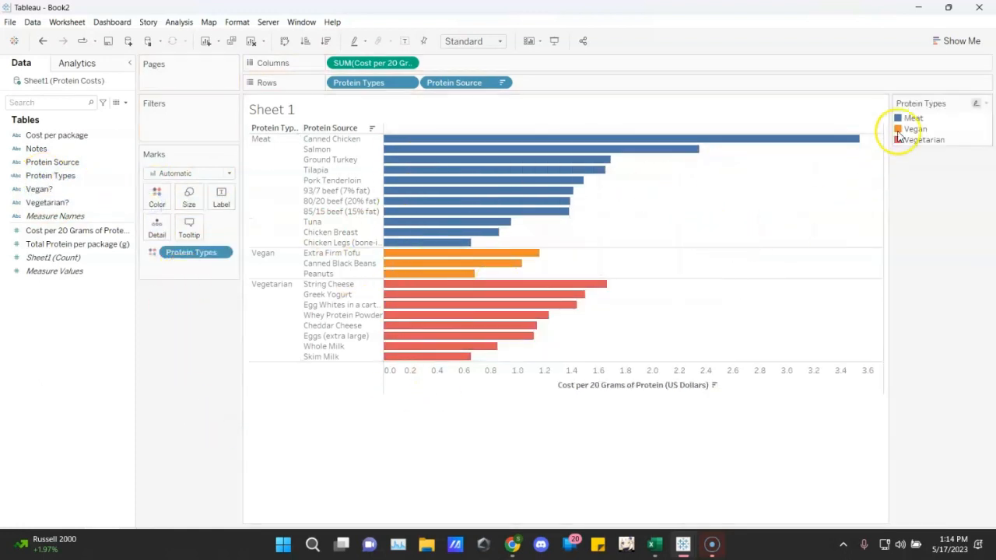
Step: Recolour the protein types with red for Meat, green for Vegan and blue for Vegetarian
click(985, 104)
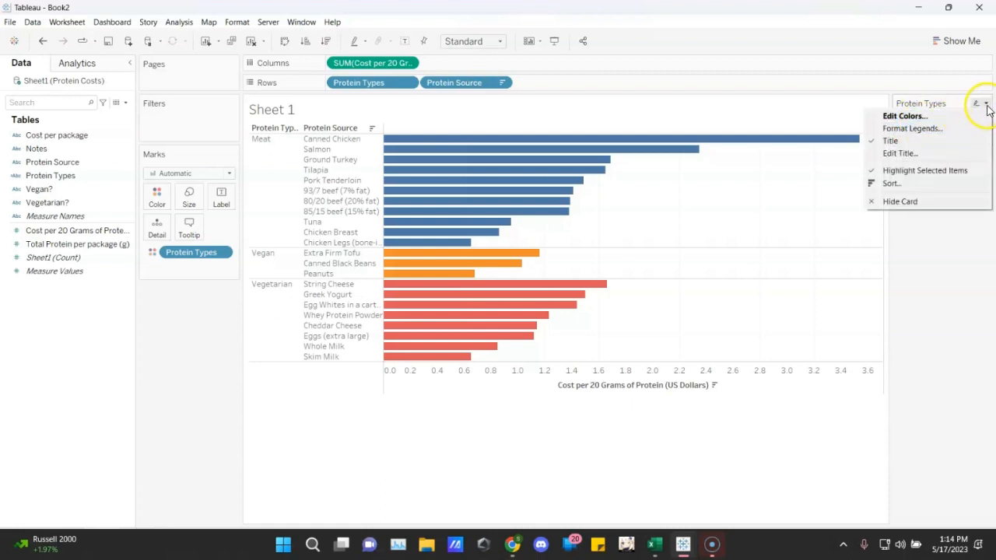
click(917, 119)
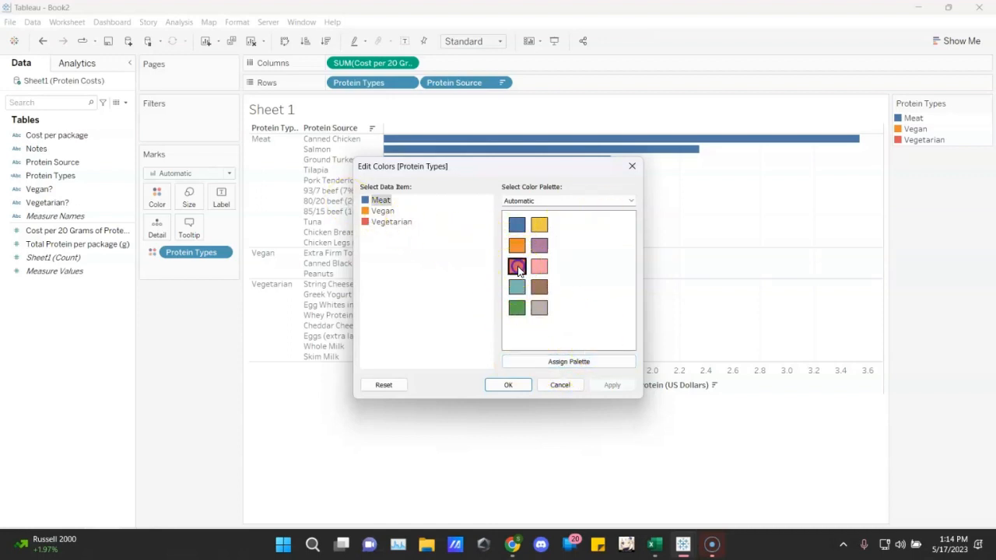
click(518, 266)
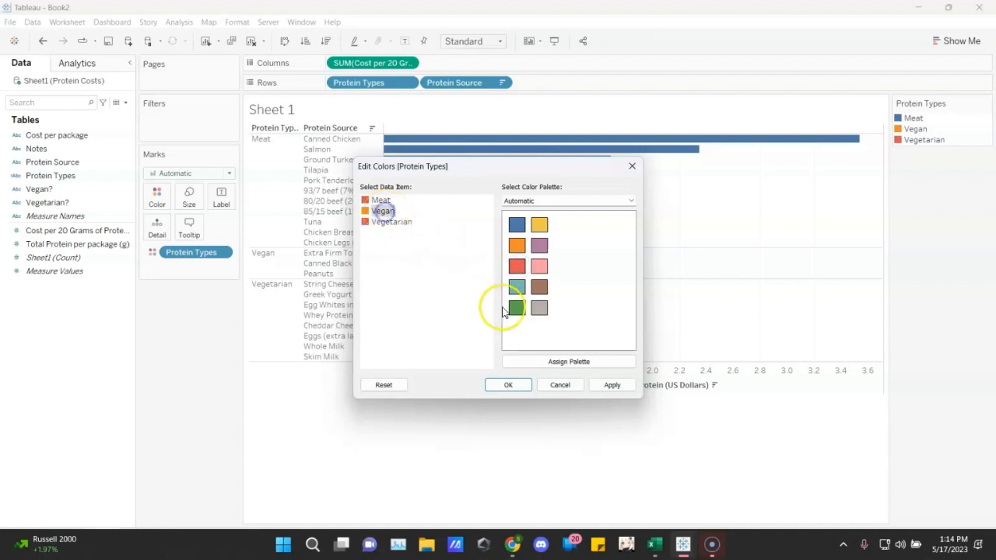
click(393, 222)
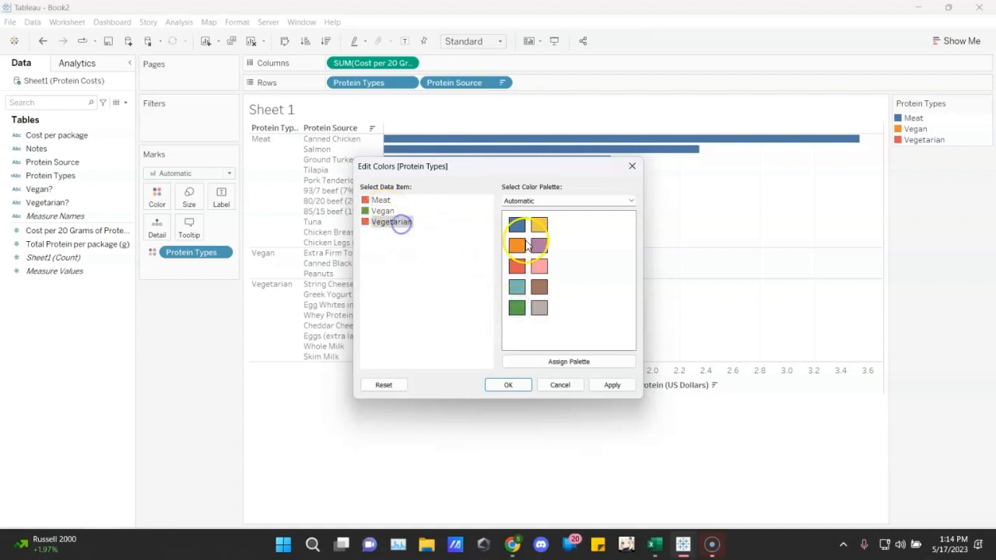
click(611, 387)
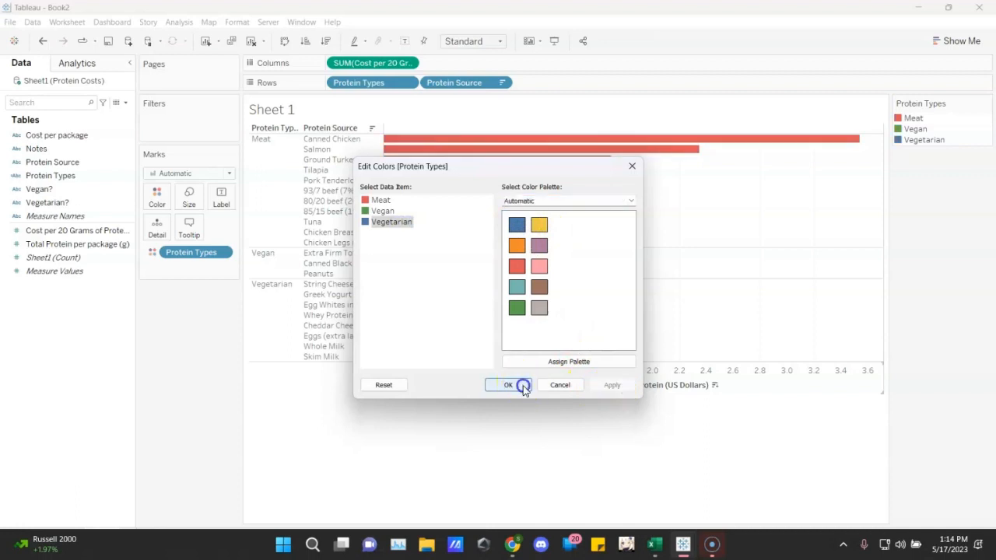
click(511, 384)
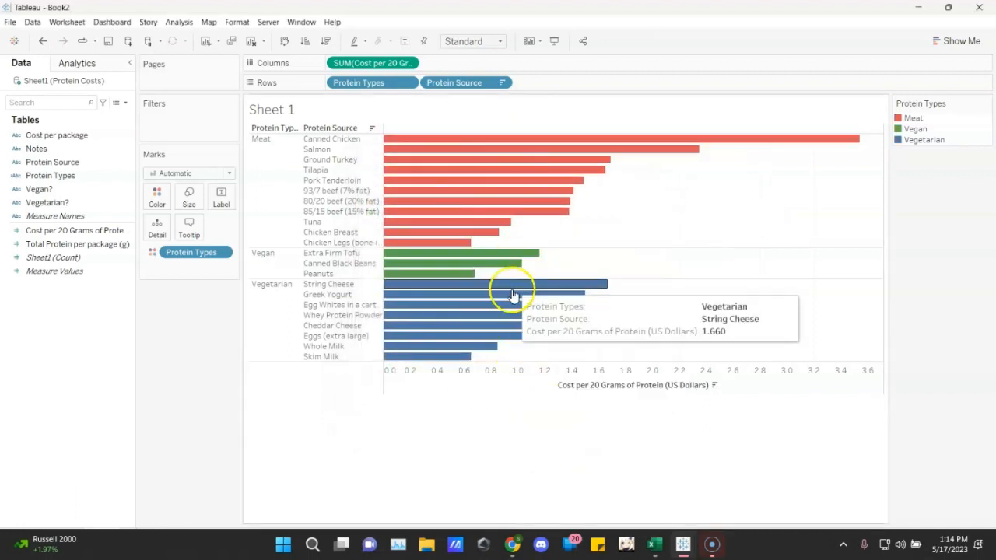
Step: Rotate the protein type row labels and set their header font to bold black
right_click(268, 325)
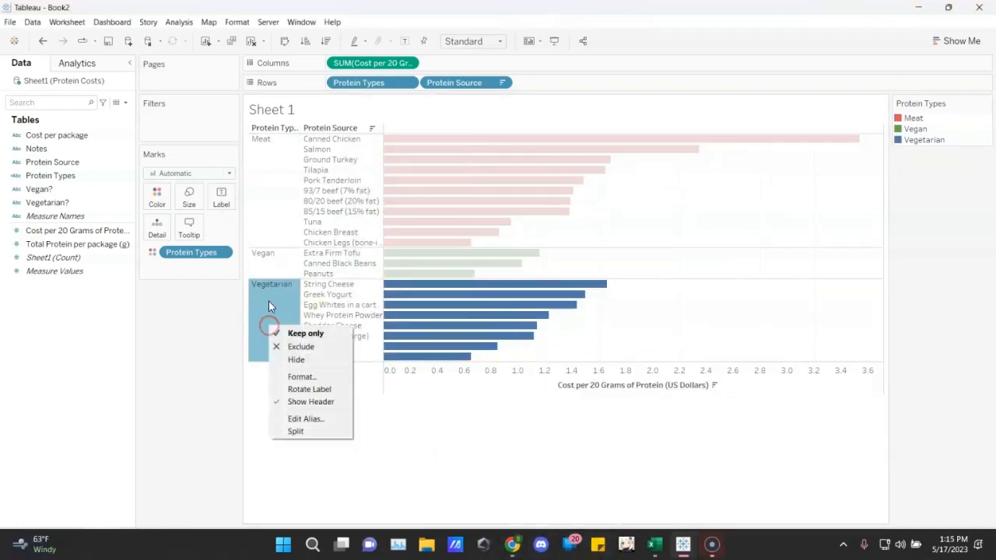
click(321, 389)
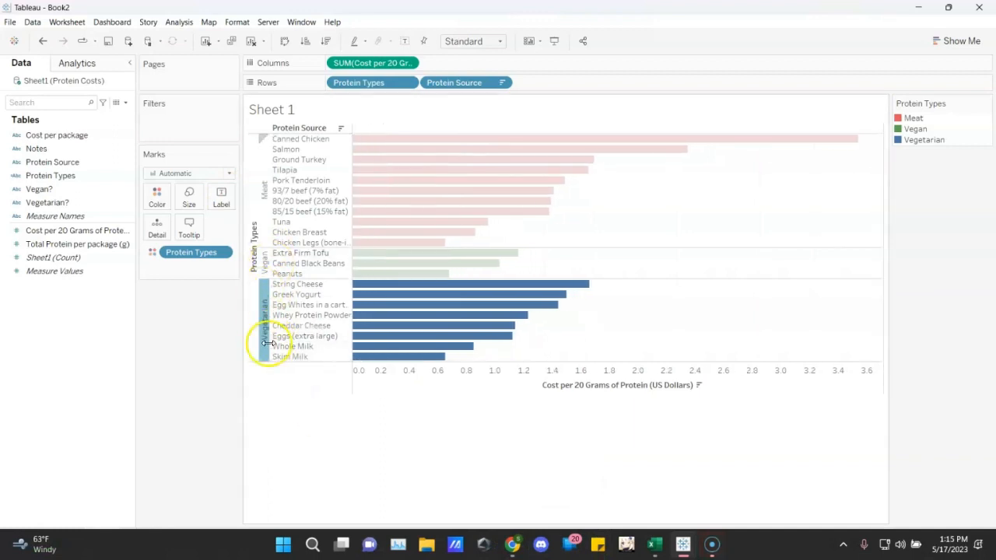
right_click(262, 340)
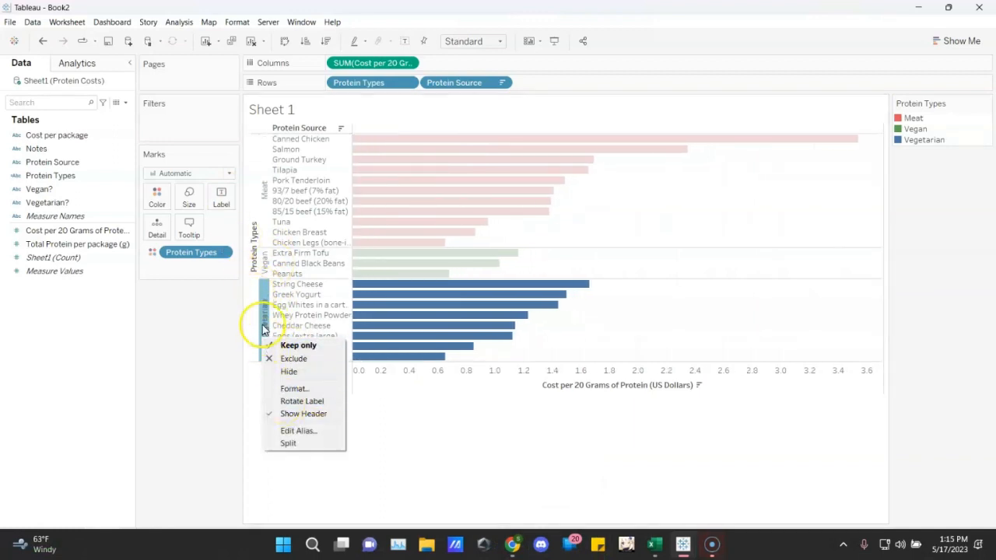
click(315, 389)
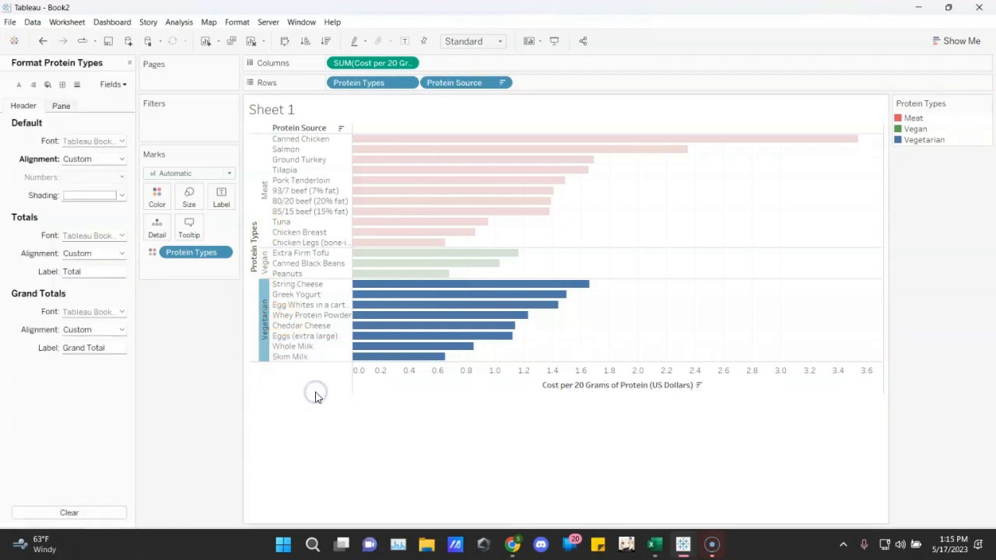
click(121, 142)
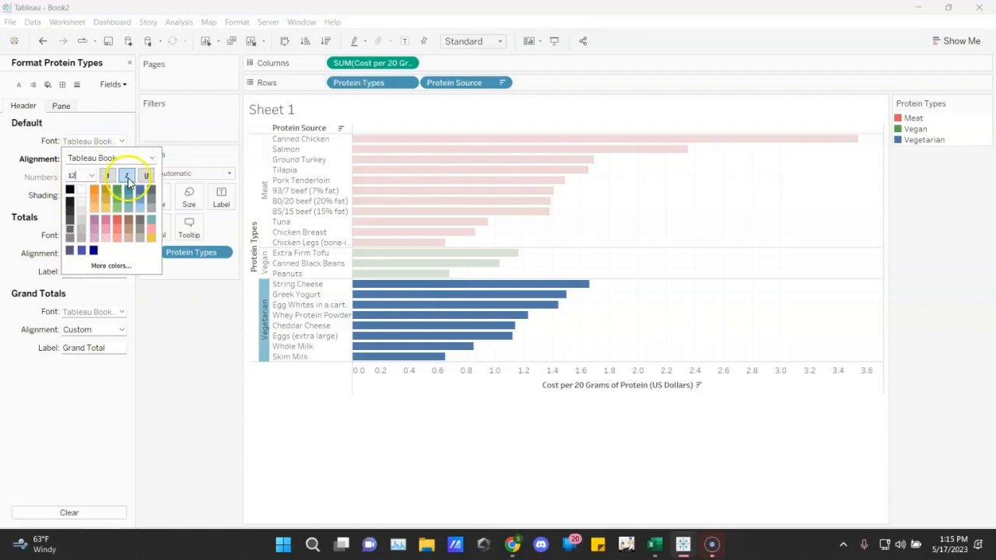
click(108, 175)
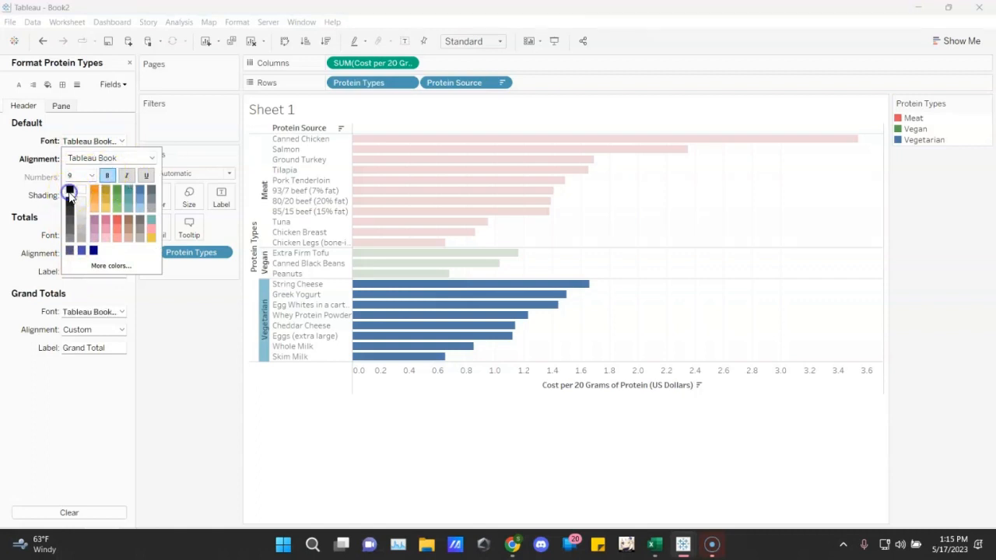
click(70, 191)
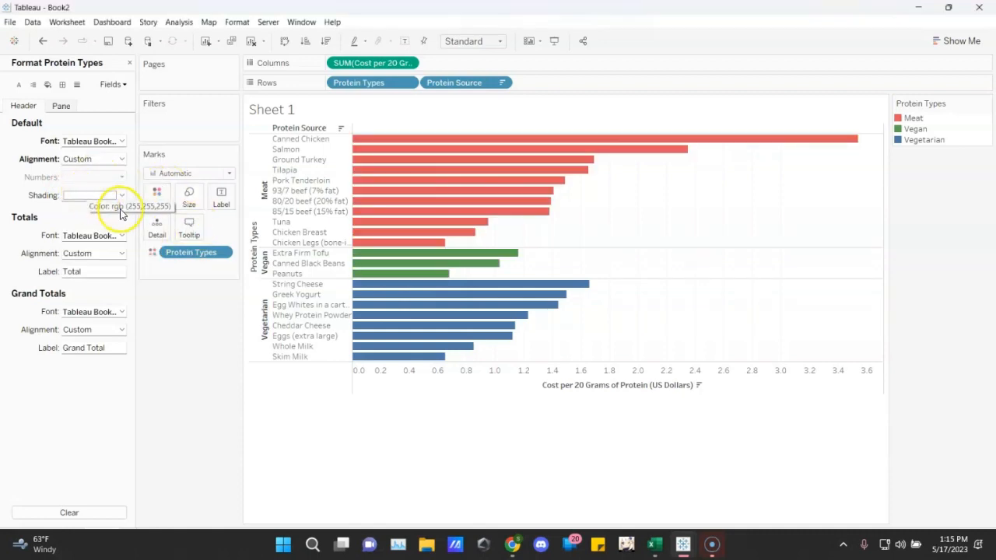
Step: Shade the protein type headers grey and hide the field labels for rows
click(122, 197)
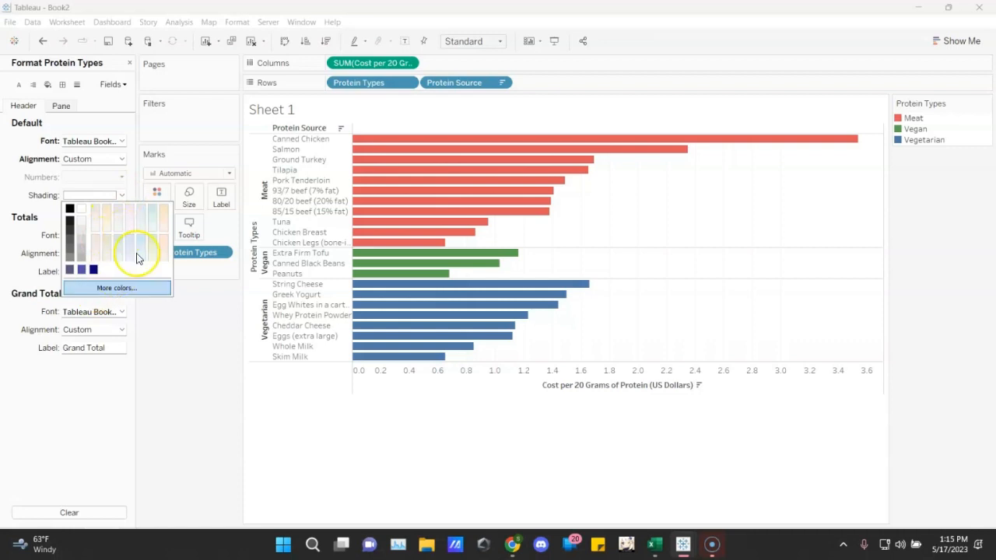
click(122, 288)
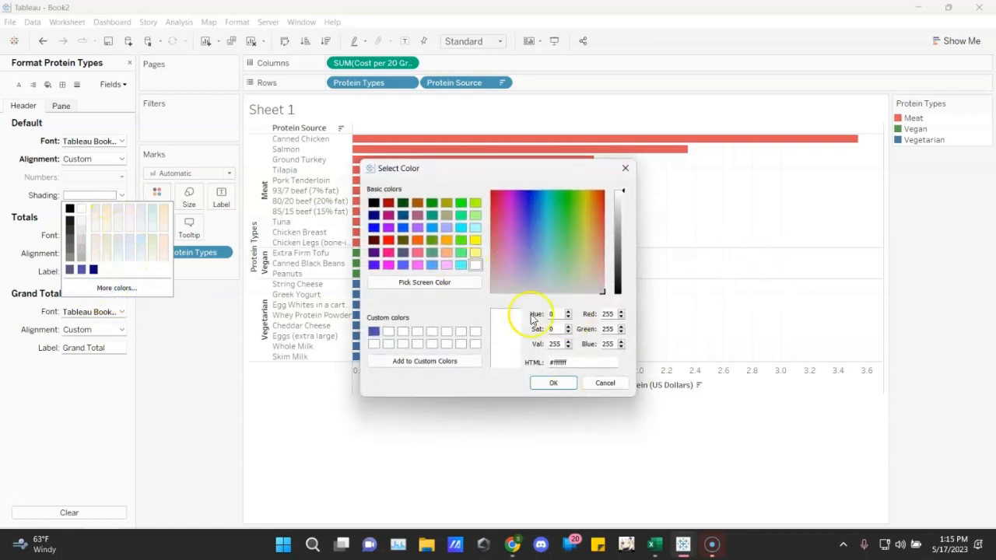
click(625, 169)
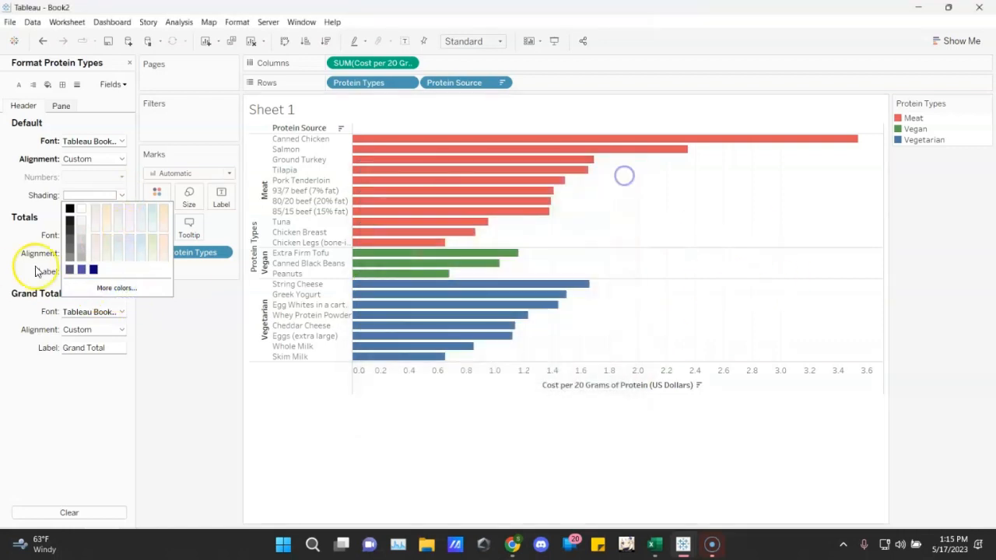
click(81, 258)
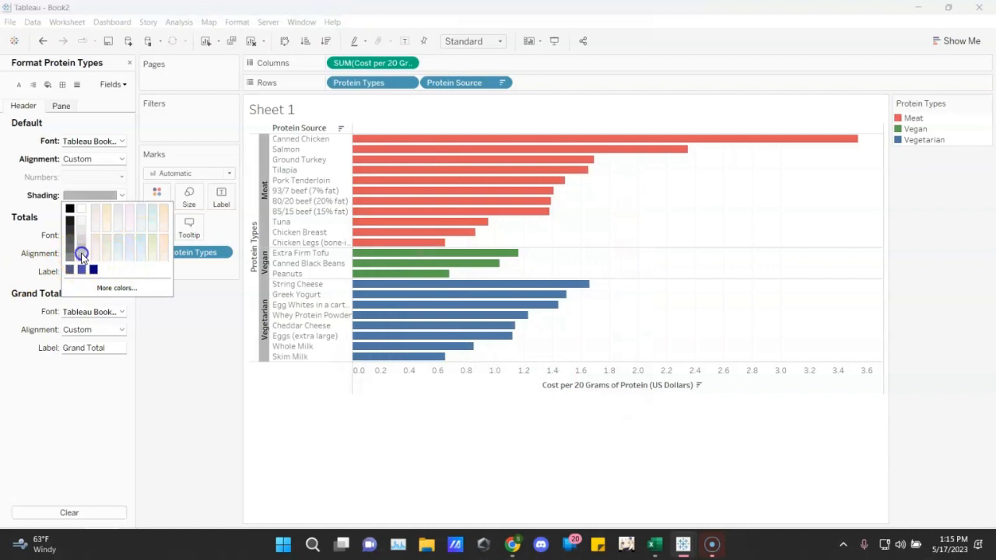
click(186, 372)
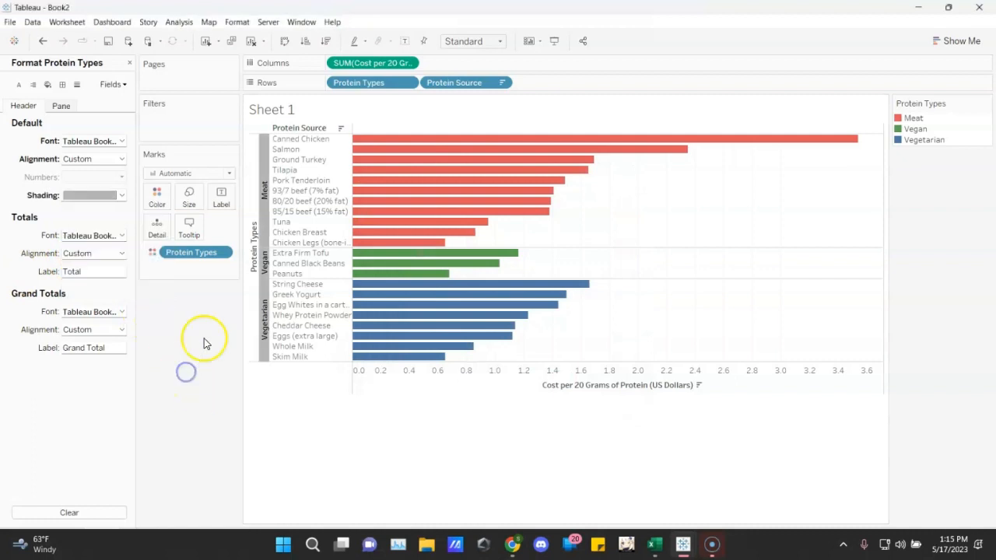
right_click(251, 259)
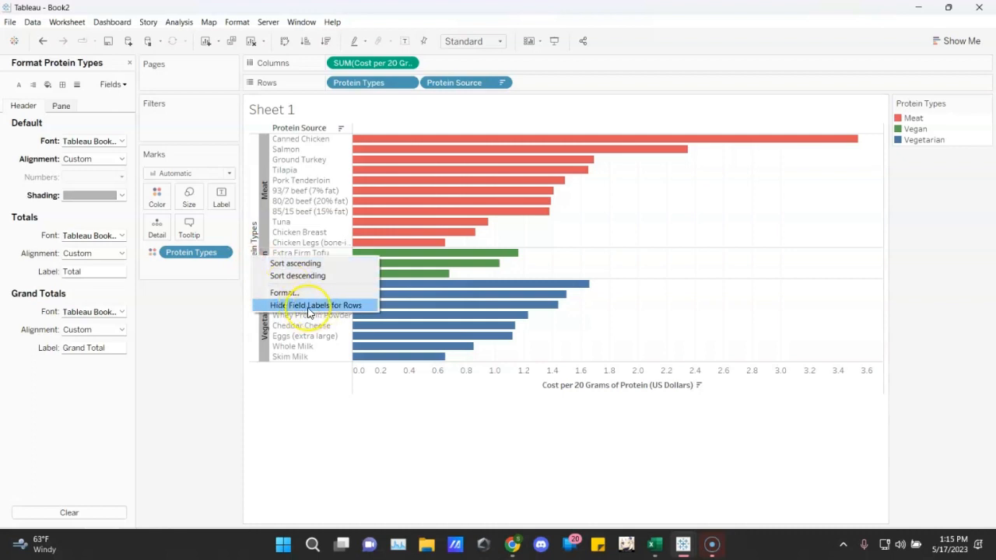
click(338, 308)
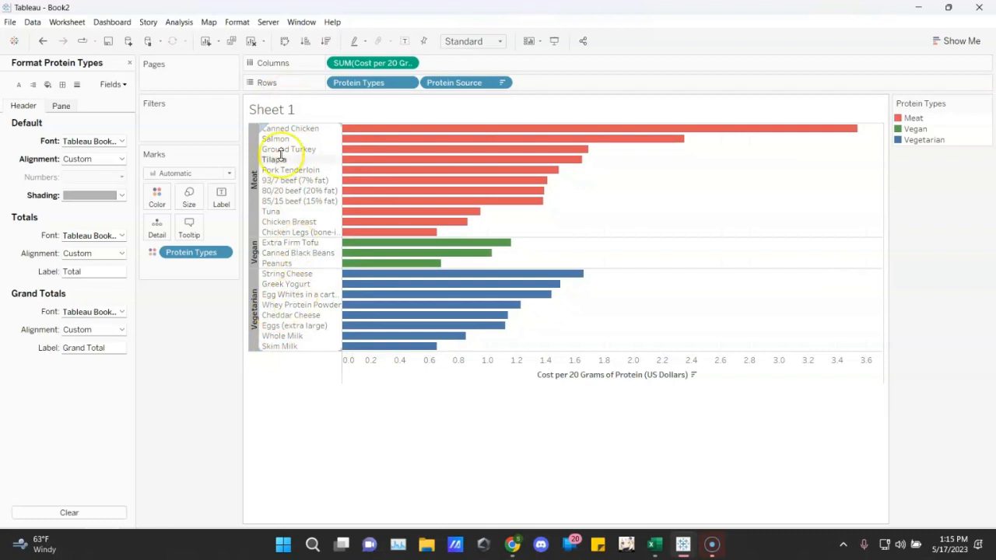
Step: Apply a dark slate-blue shading to the Protein Source row headers
click(324, 140)
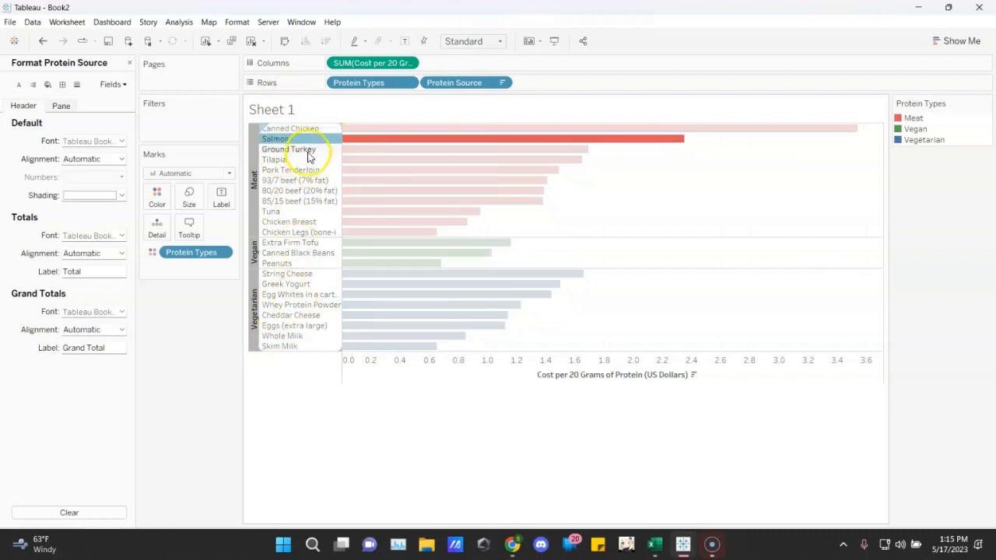
right_click(312, 151)
click(348, 203)
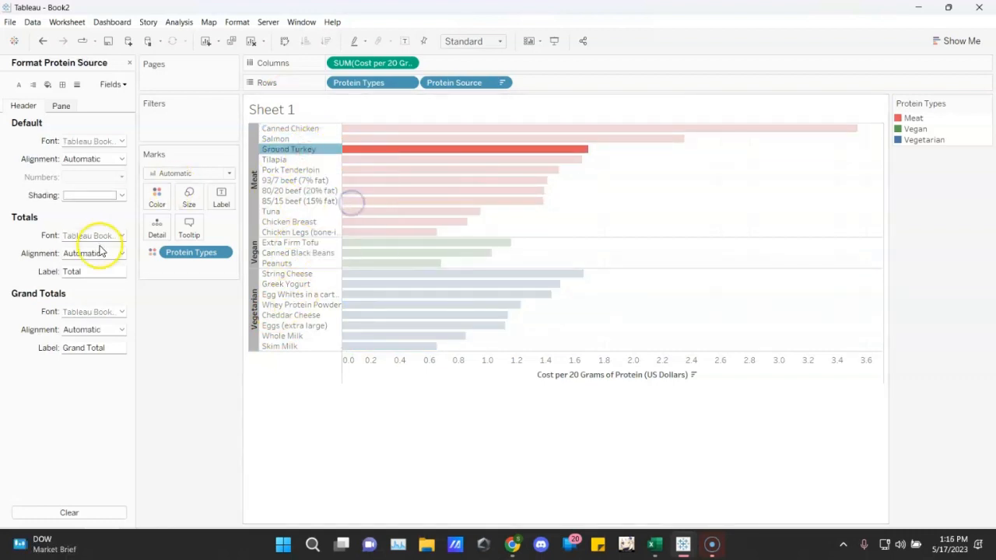
click(123, 195)
click(69, 270)
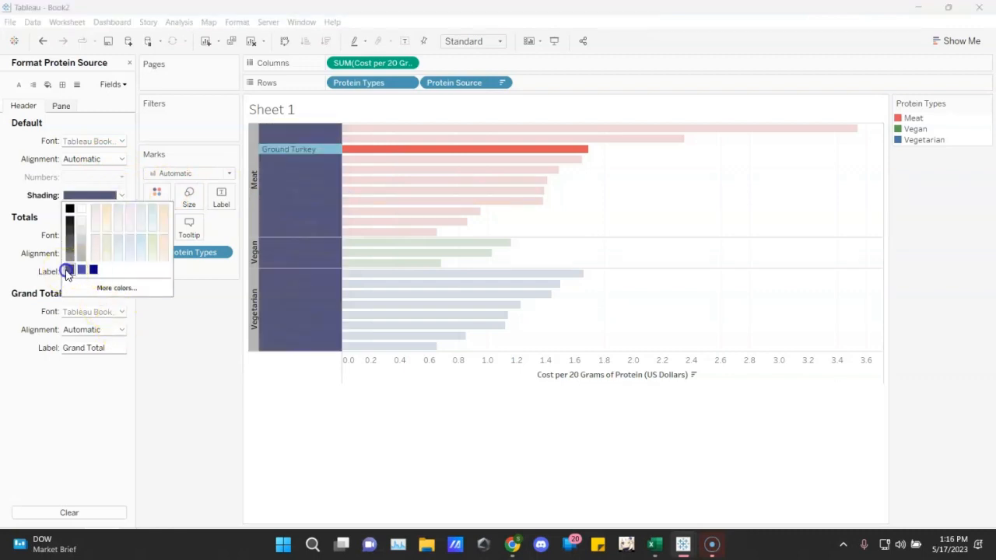
Step: Set the Protein Source header font to bold white
click(121, 140)
click(81, 188)
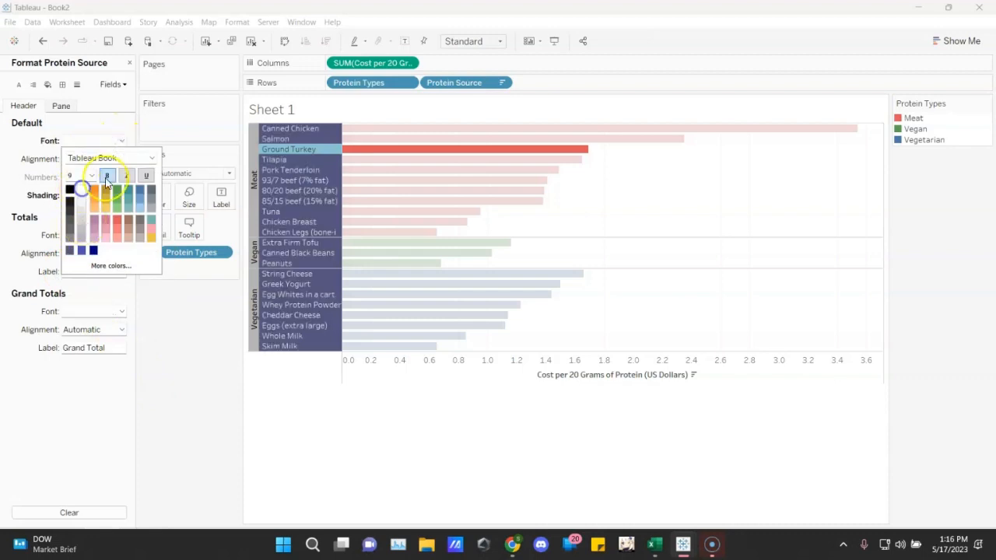
click(107, 176)
click(148, 371)
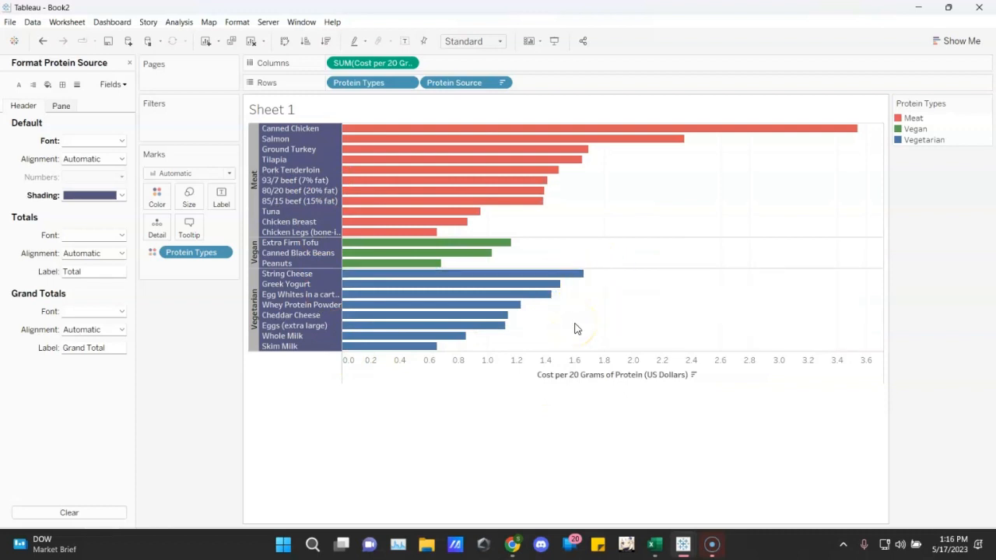
Step: Label the bars with Cost per 20 Grams of Protein and format the label numbers as Currency (Standard)
click(130, 63)
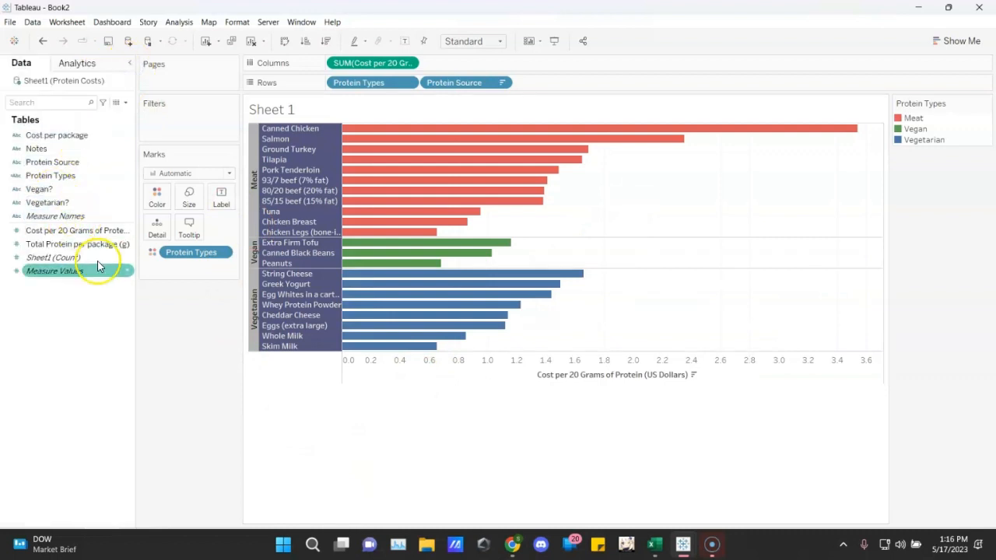
drag(44, 231, 218, 195)
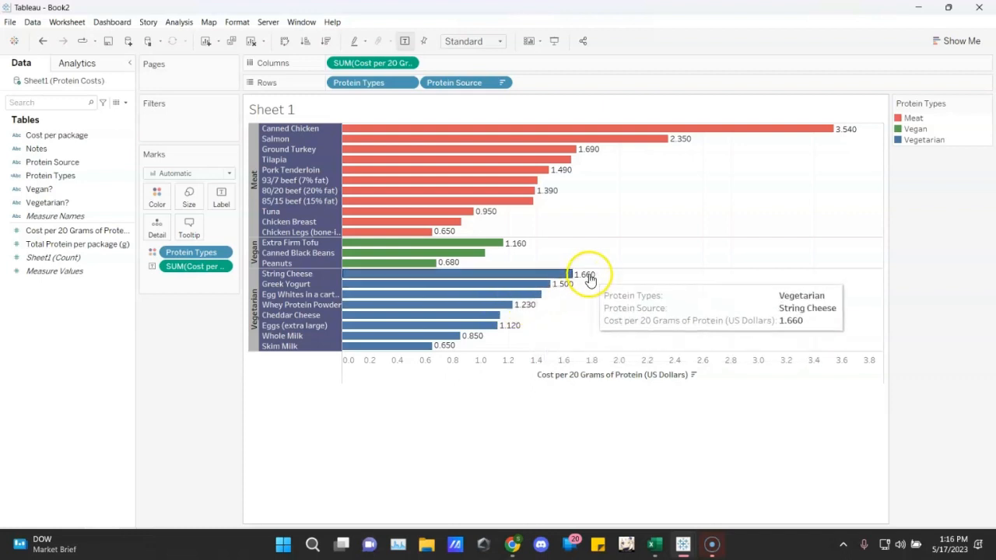
right_click(218, 272)
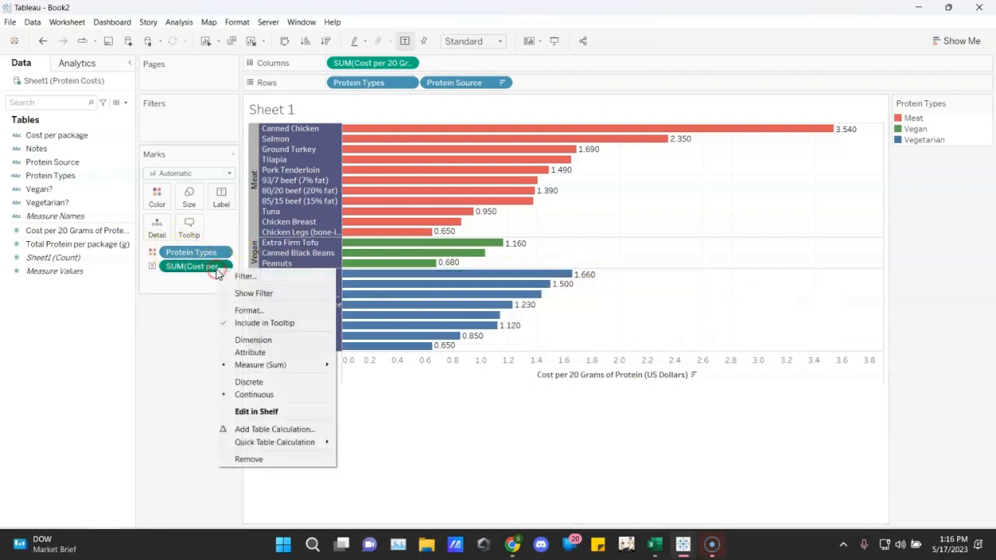
click(284, 311)
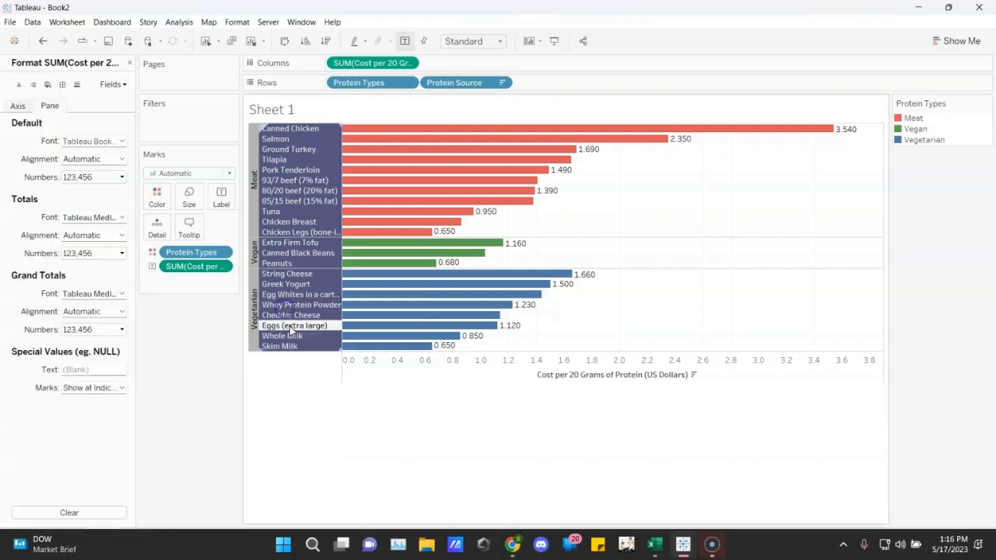
click(122, 178)
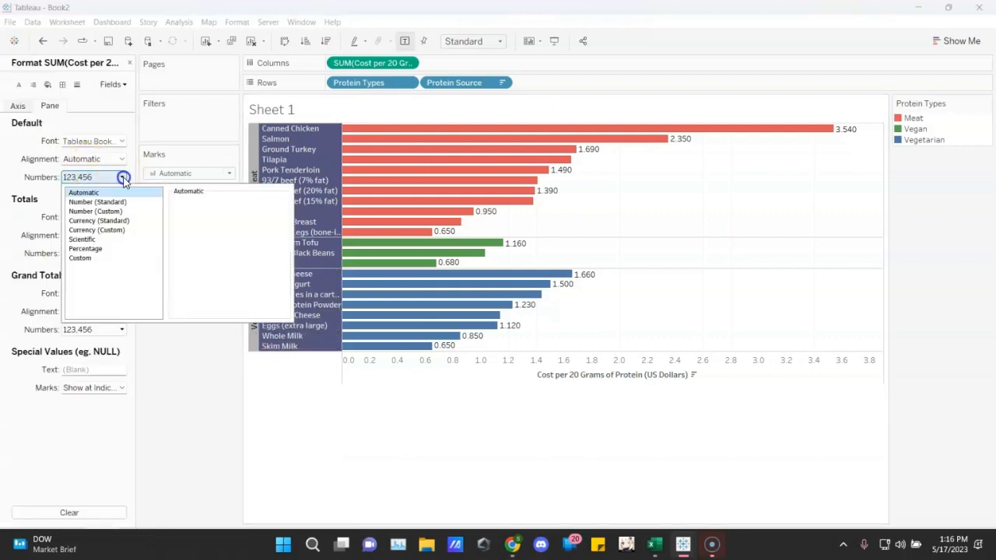
click(131, 222)
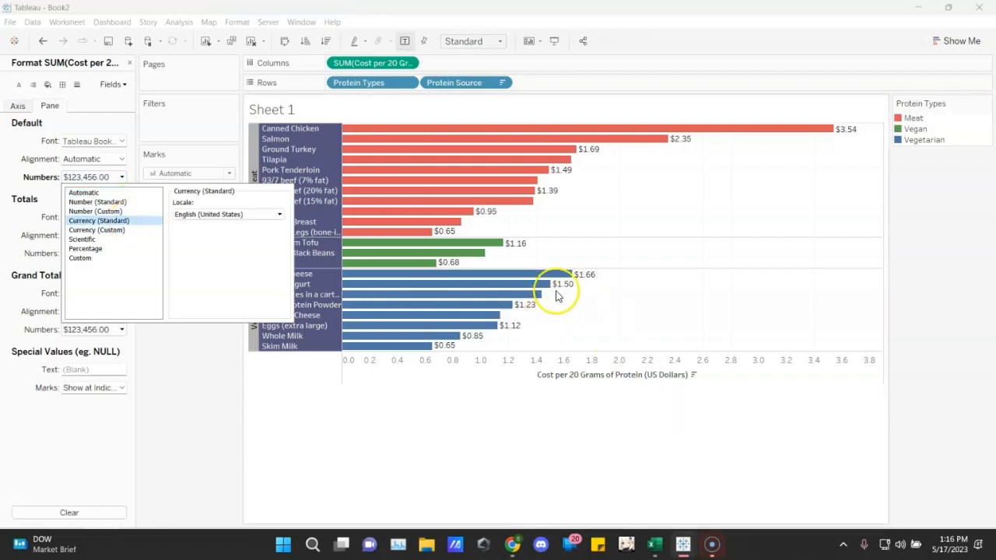
click(187, 409)
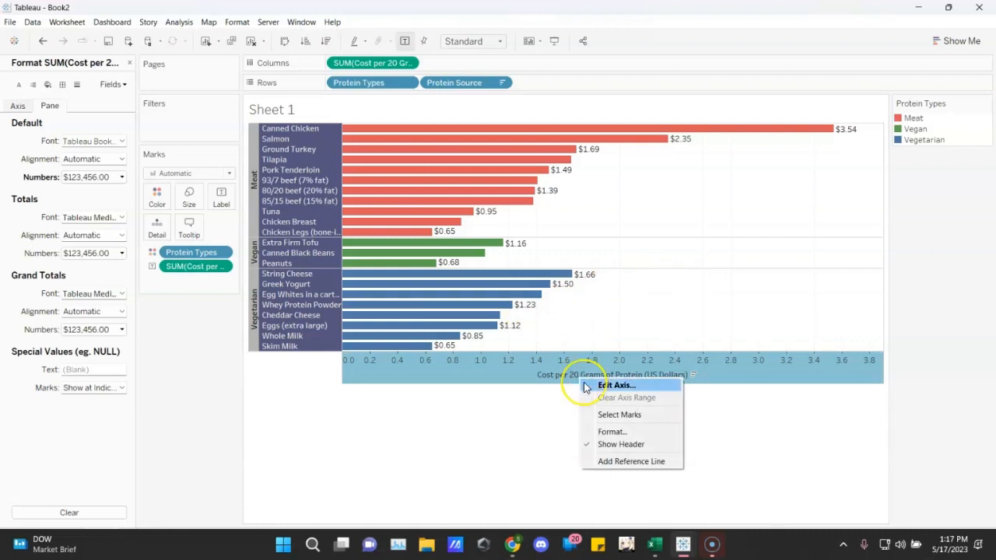
Step: Add a per-pane average reference line for cost per 20 grams of protein, using a dashed line style
click(650, 462)
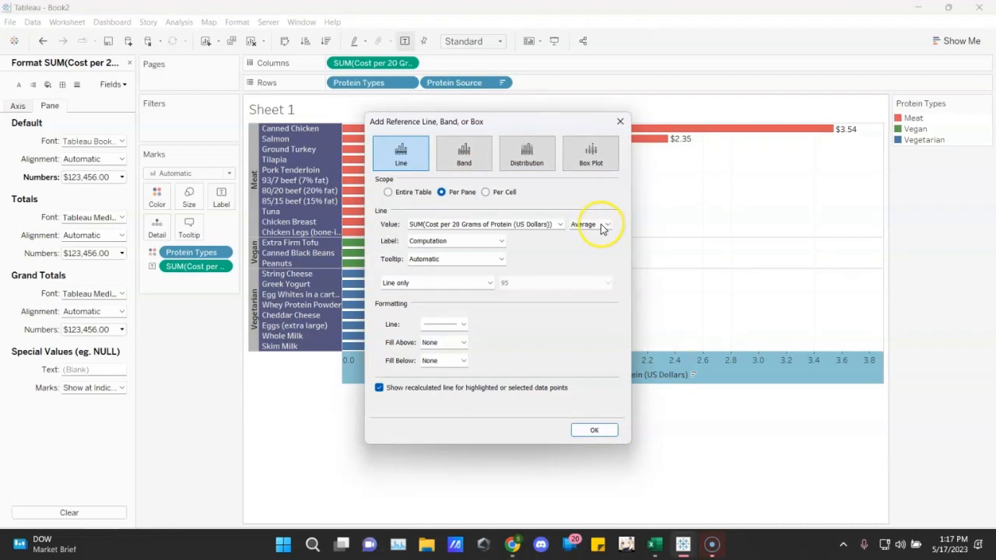
click(462, 324)
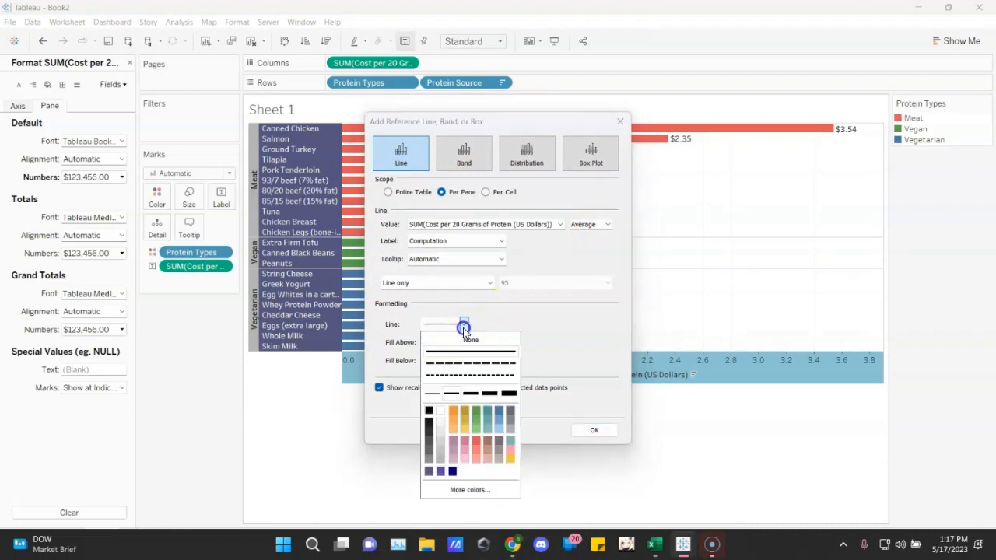
click(454, 374)
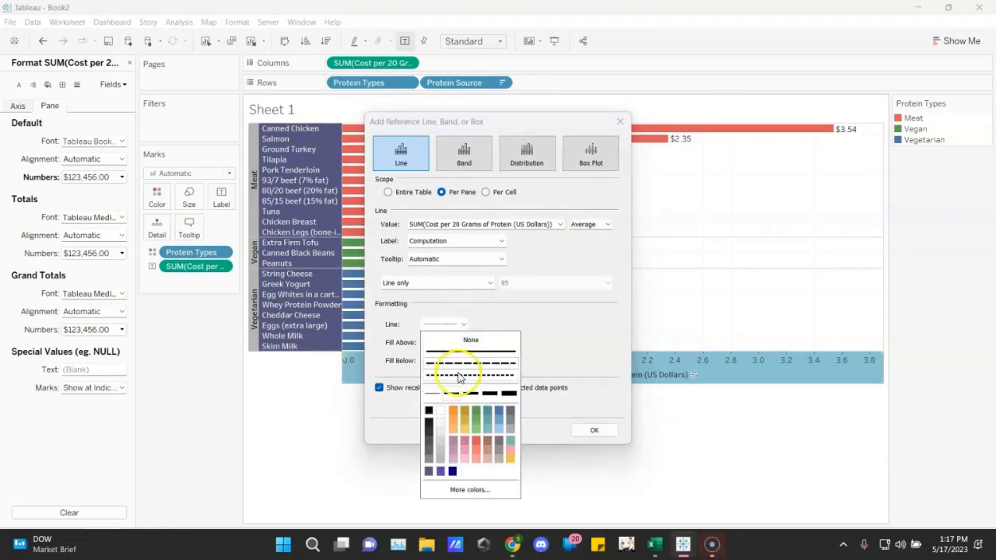
click(565, 354)
click(590, 431)
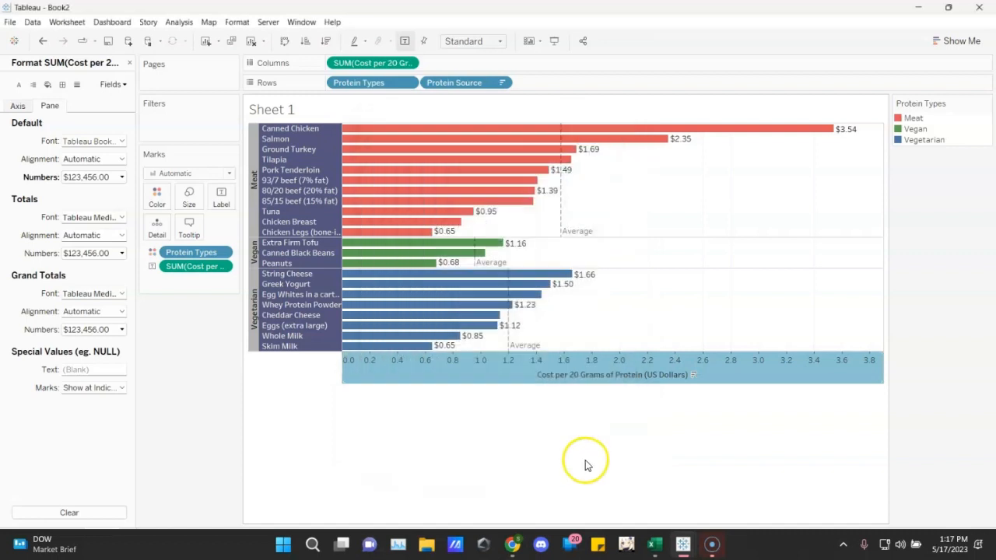
Step: Open the formatting of the average reference lines and remove their Average labels from the chart
click(523, 352)
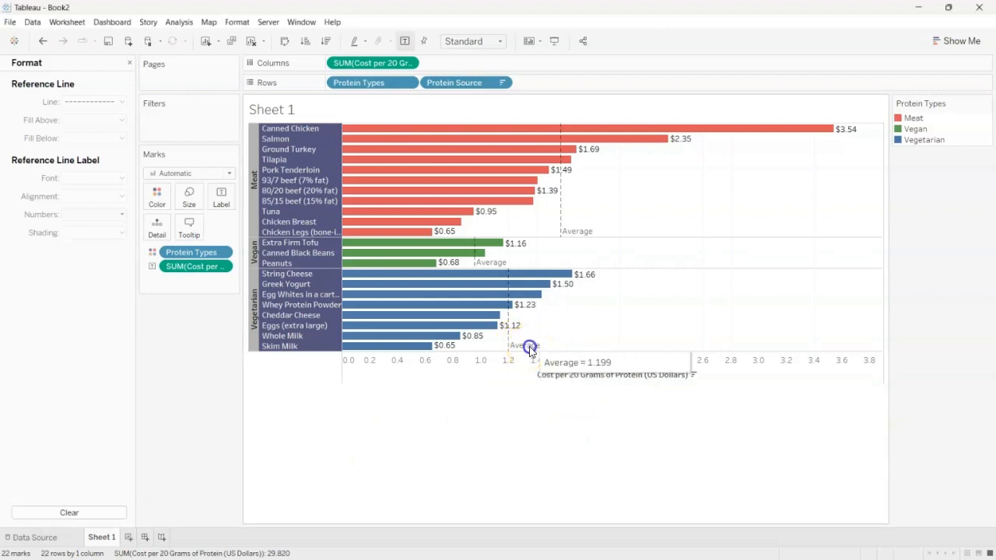
click(528, 351)
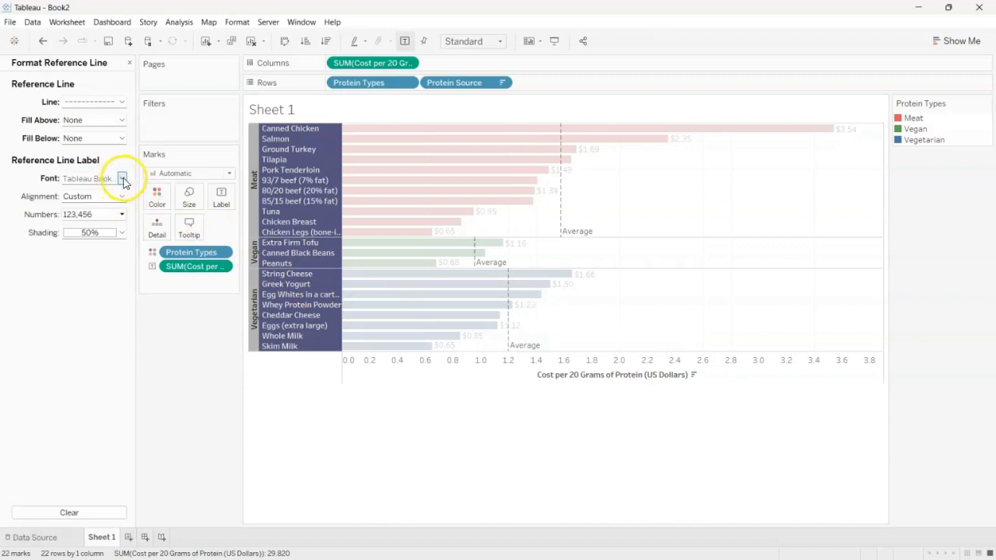
click(120, 179)
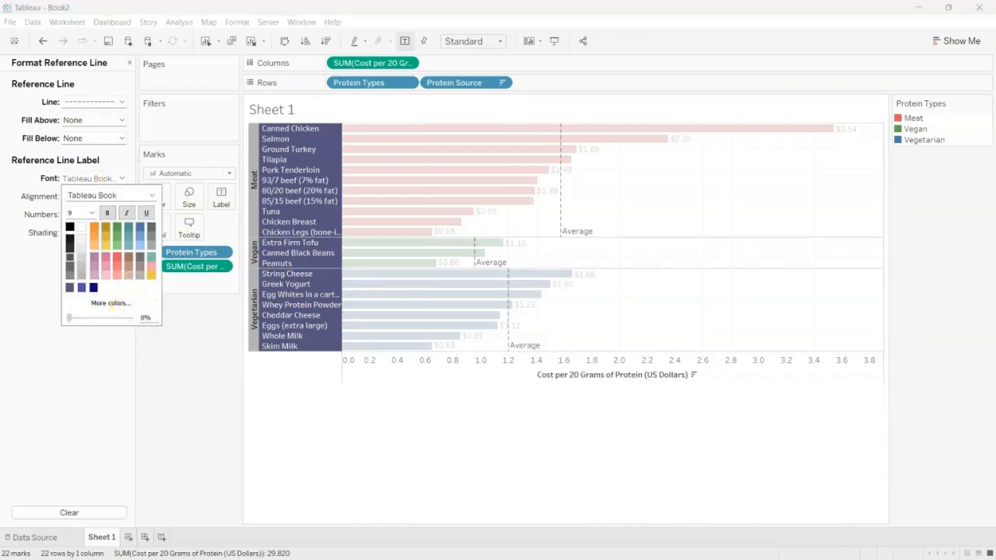
click(68, 415)
click(317, 437)
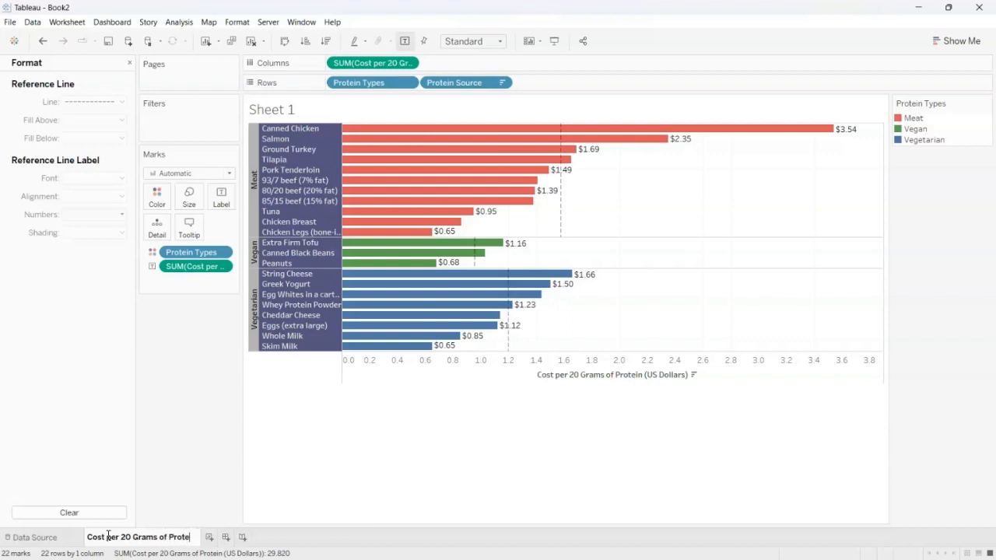
Step: Rename the sheet as Cost per 20 Grams of Protein
key(Return)
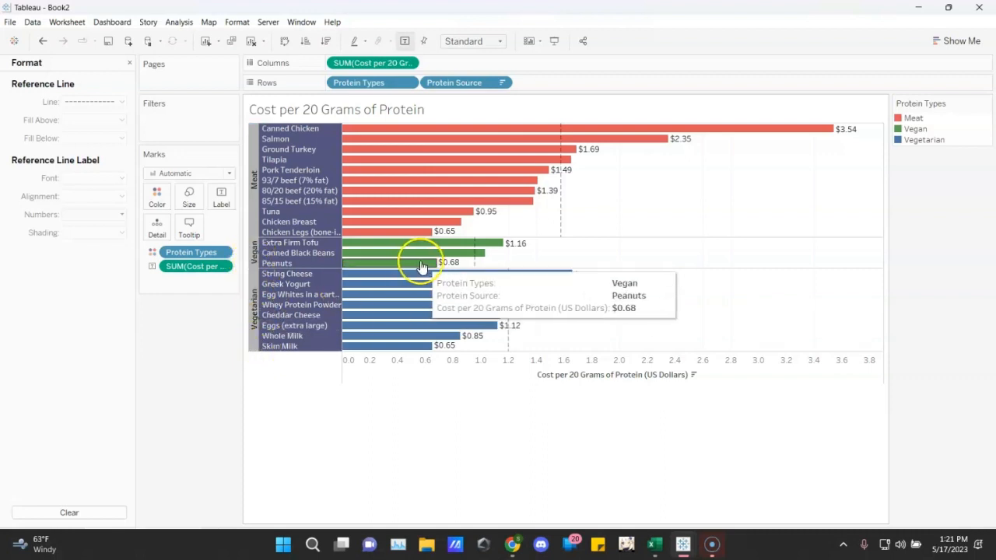
Step: Sort Protein Types manually so that Vegetarian comes before Vegan, keeping Meat first
mouse_move(474, 257)
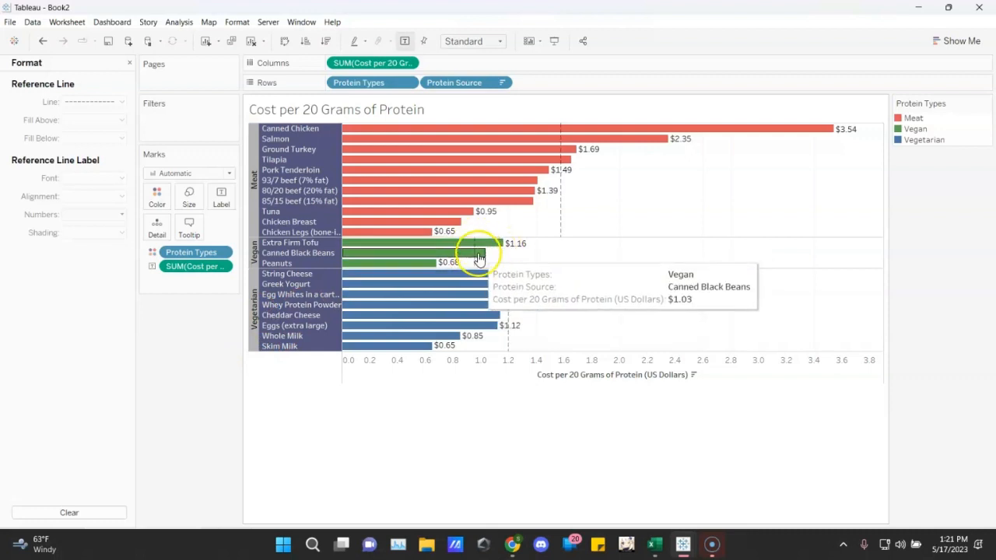
mouse_move(474, 285)
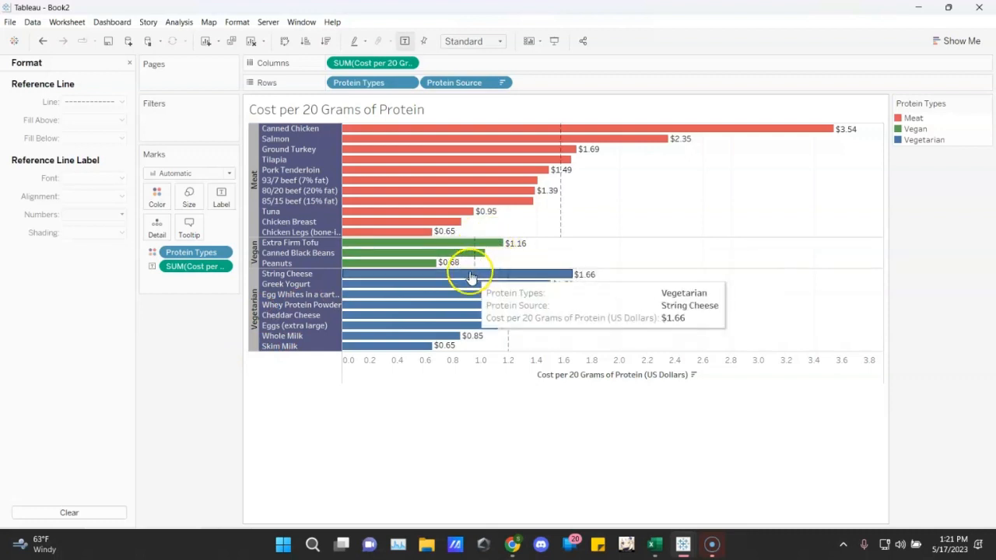
click(406, 83)
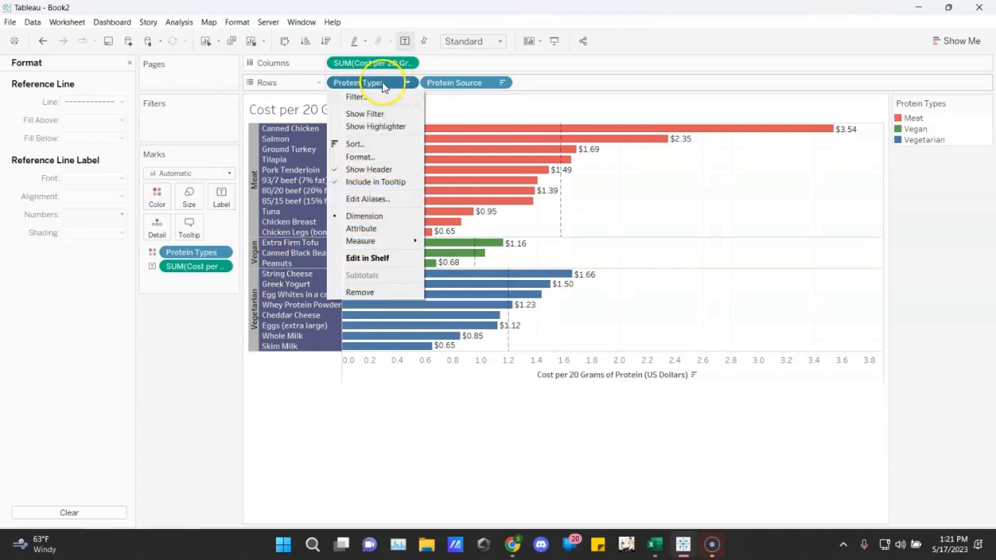
click(379, 145)
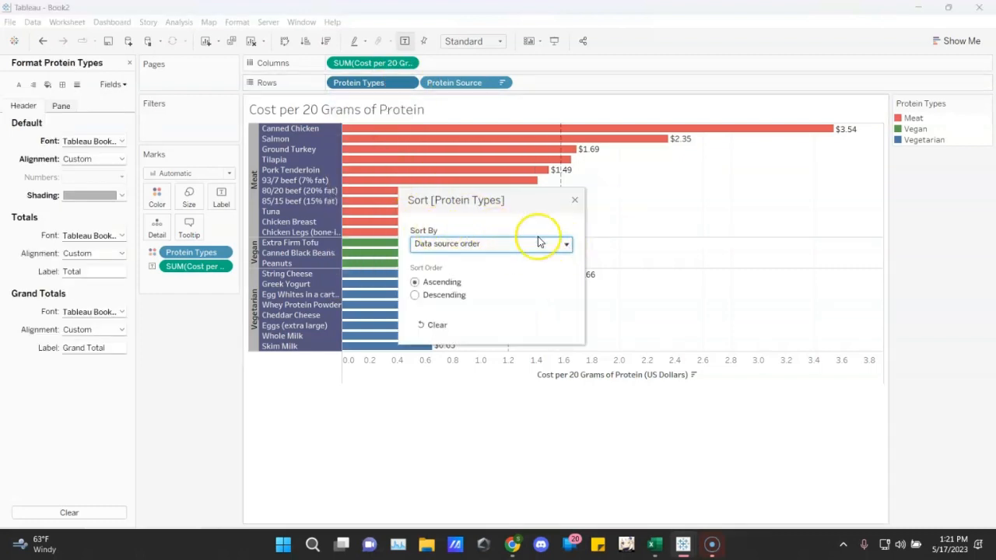
click(566, 248)
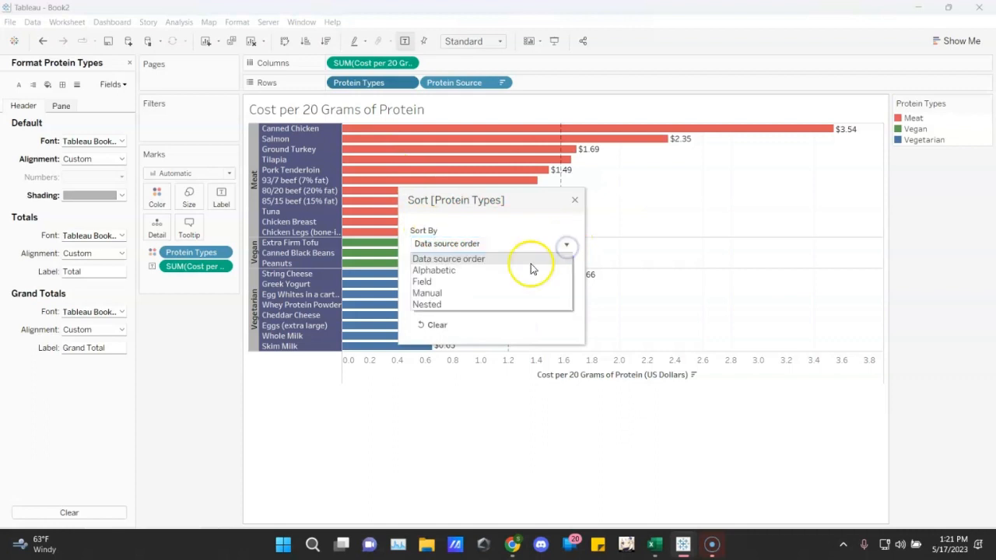
click(487, 294)
click(444, 296)
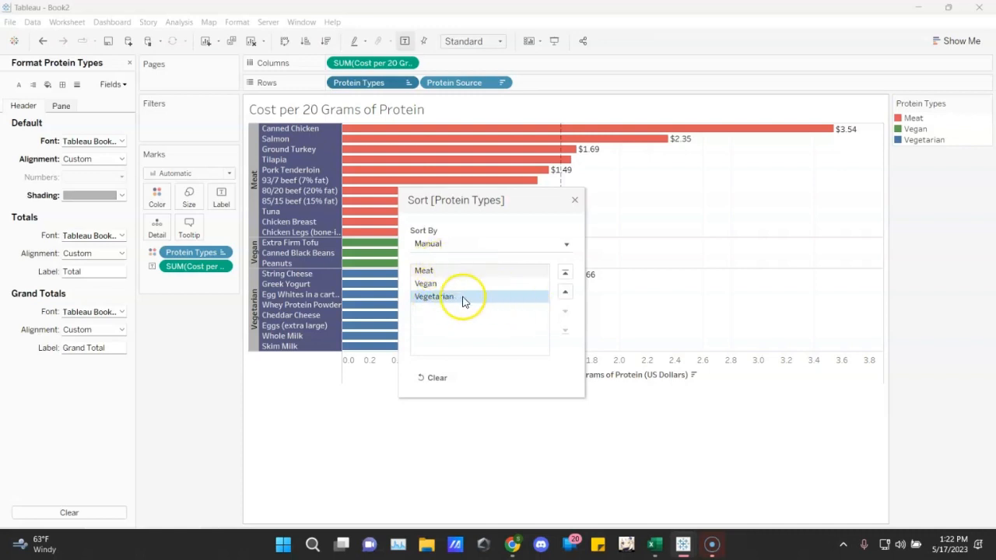
click(566, 293)
click(574, 206)
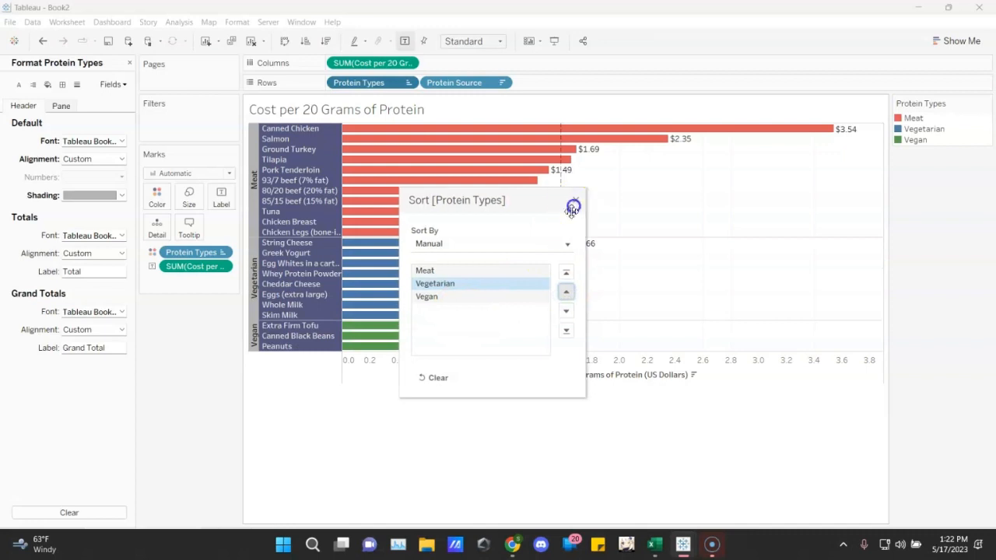
click(576, 202)
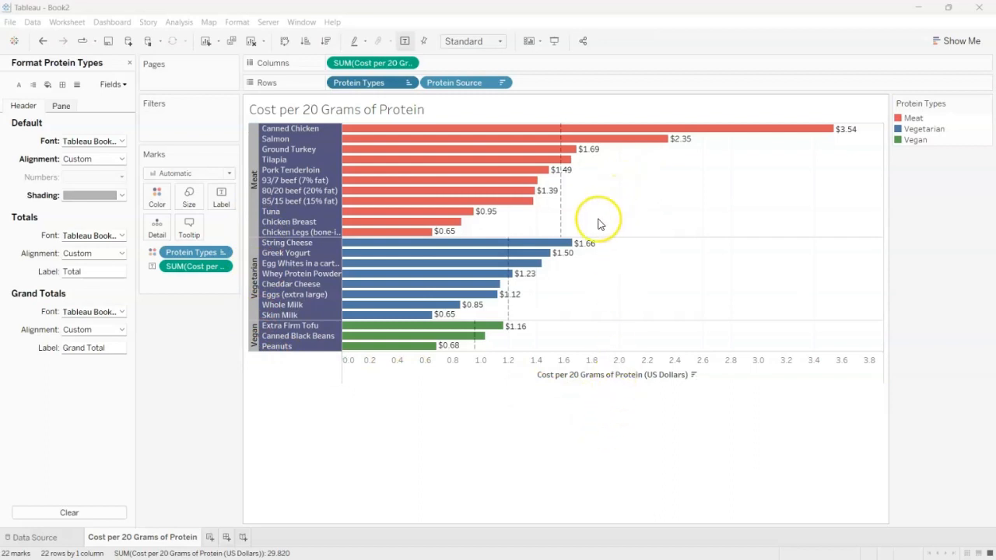
mouse_move(582, 248)
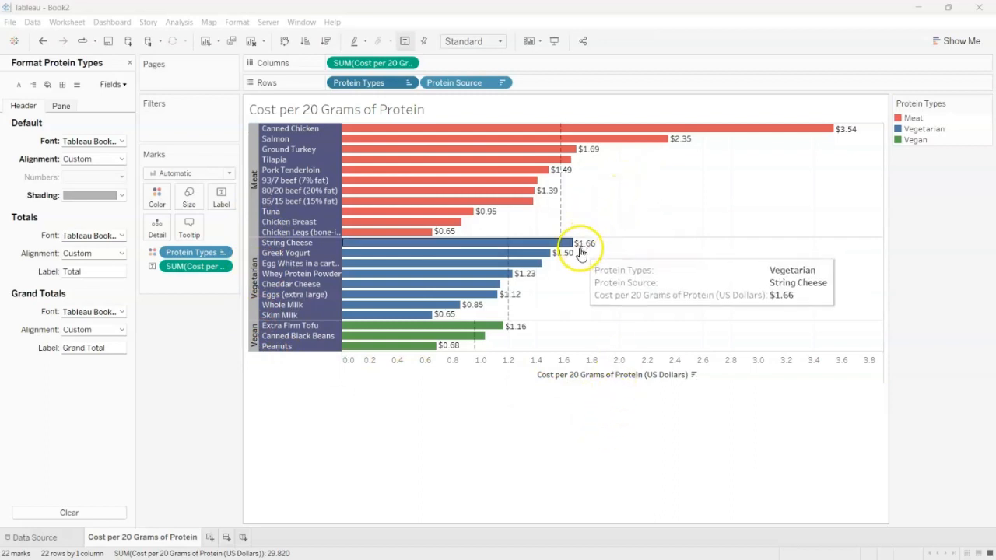